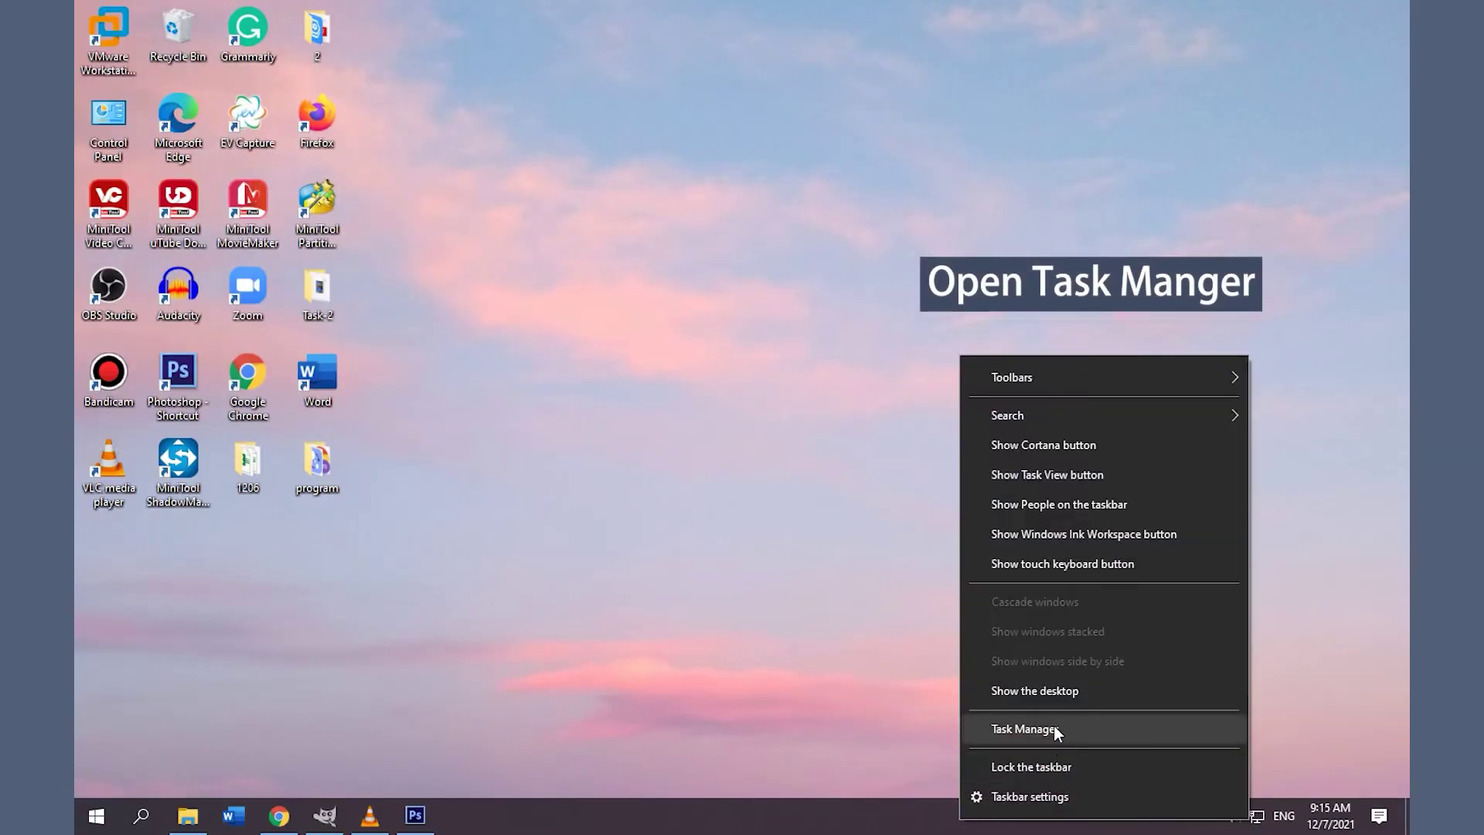
End the VLC media player, GIMP and Adobe Photoshop CS6 tasks, then close Task Manager.
{"action": "left_click", "coordinate": [1056, 730]}
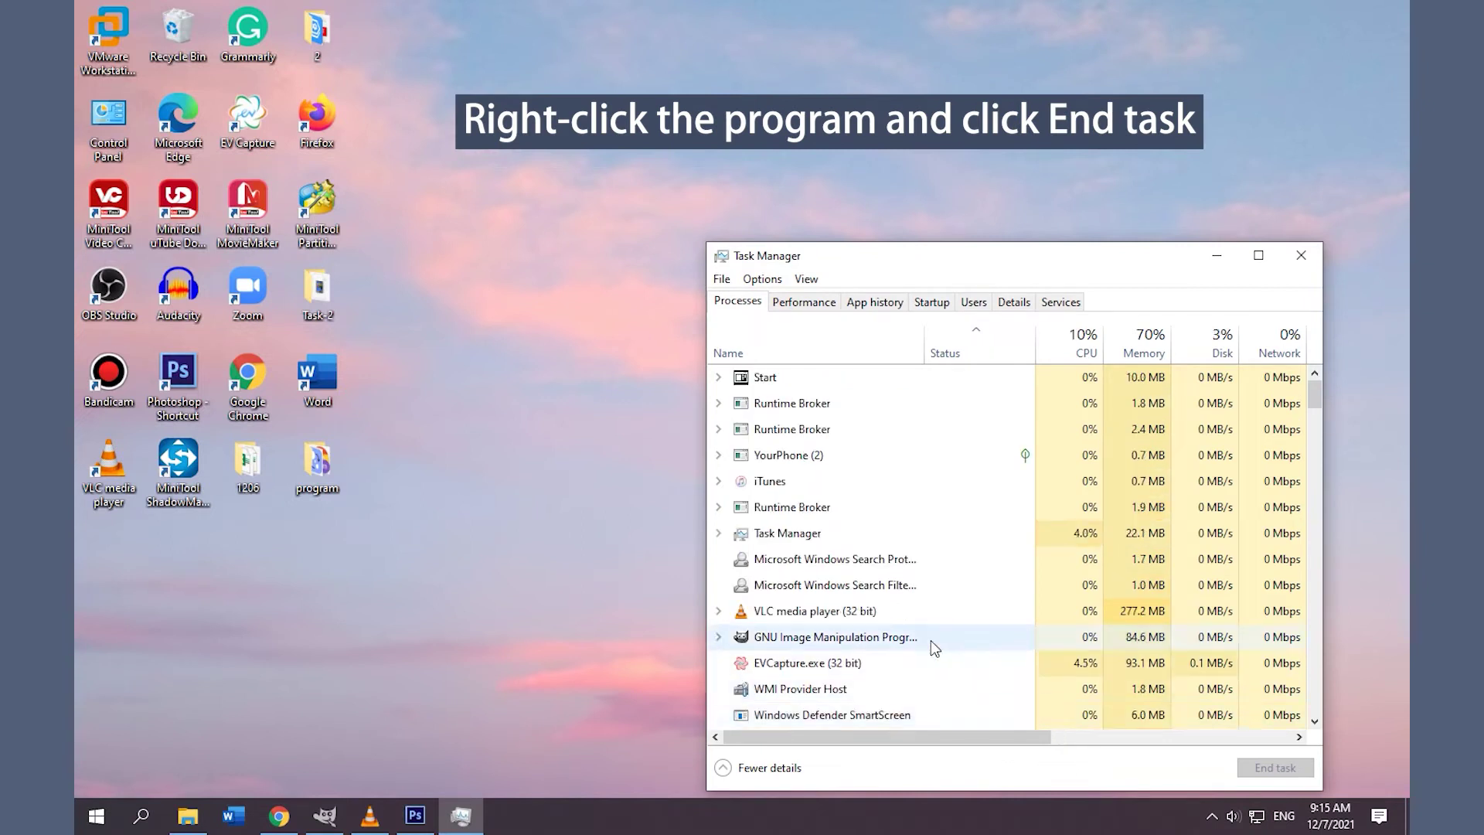
{"action": "right_click", "coordinate": [849, 610]}
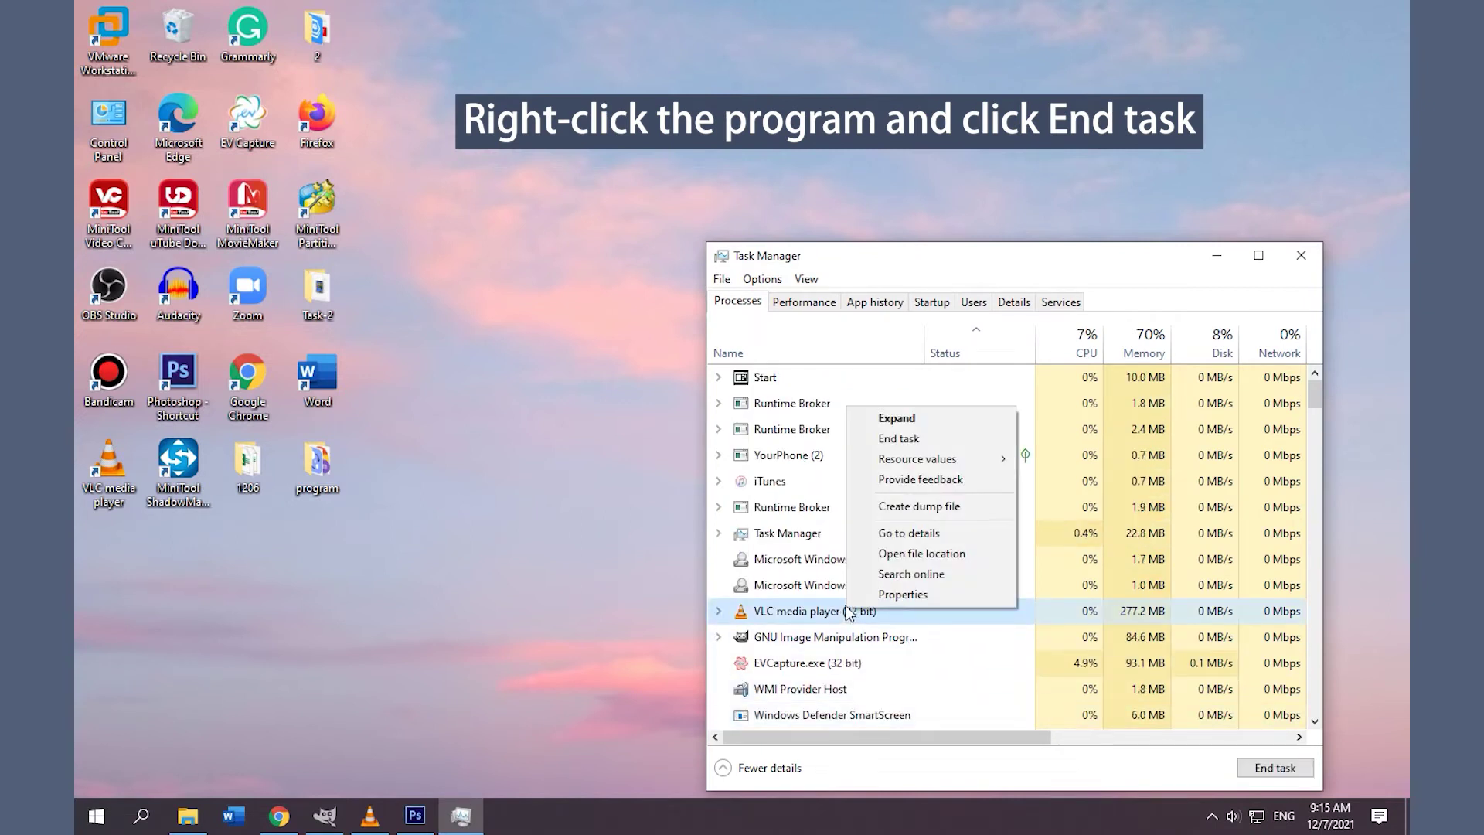
{"action": "left_click", "coordinate": [920, 440]}
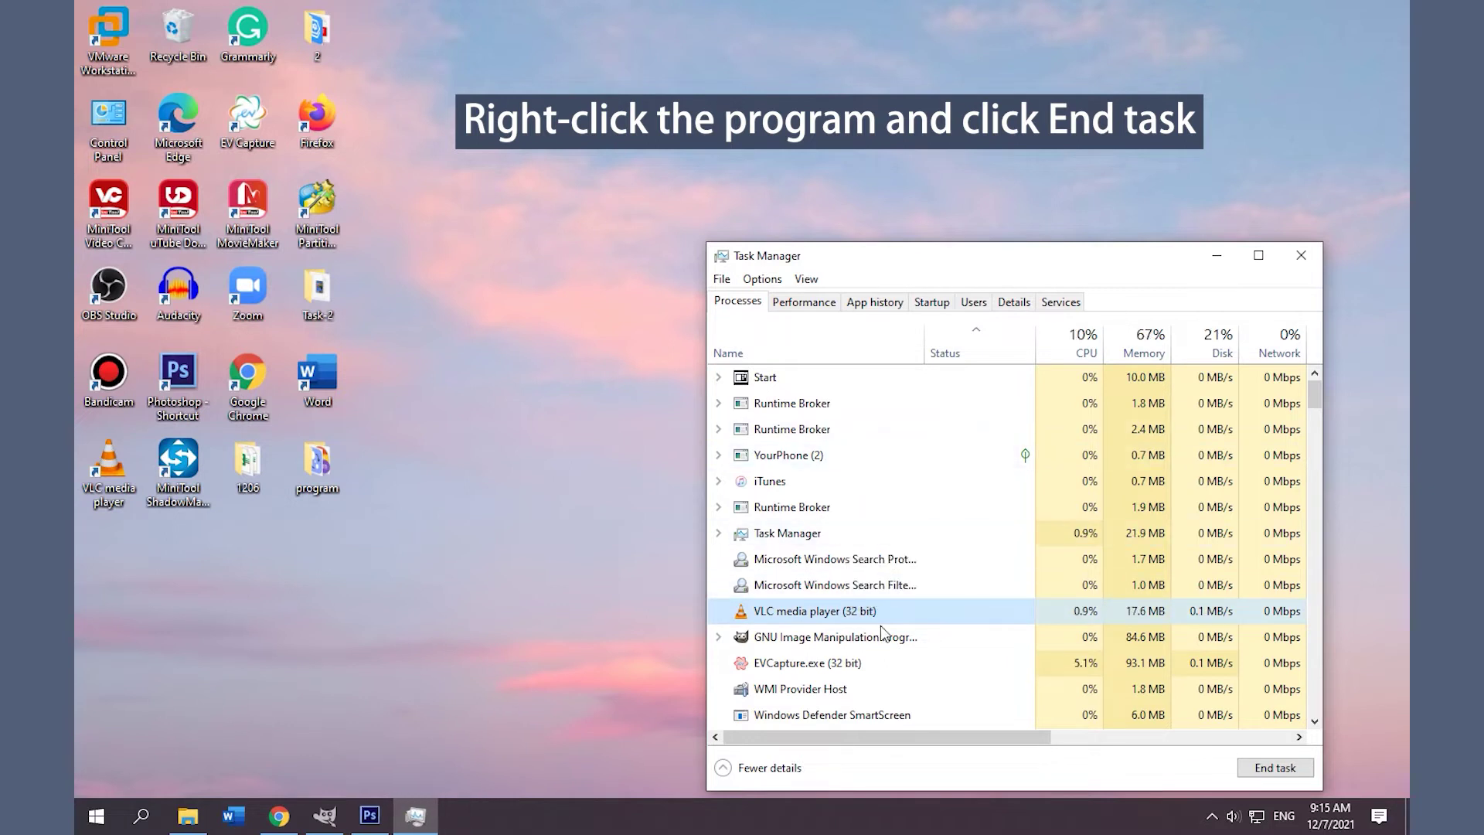
{"action": "right_click", "coordinate": [849, 614]}
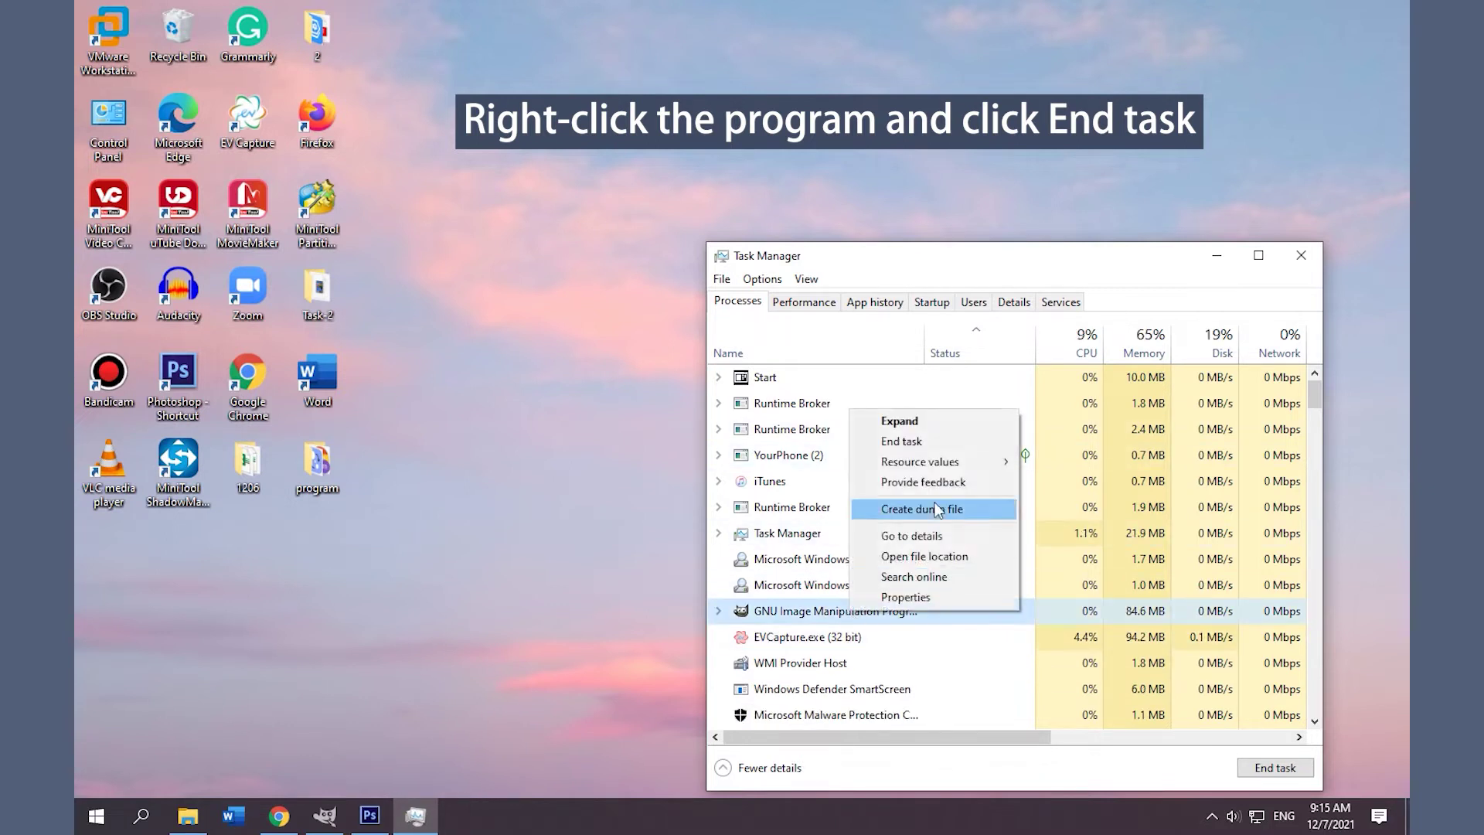
{"action": "left_click", "coordinate": [916, 446]}
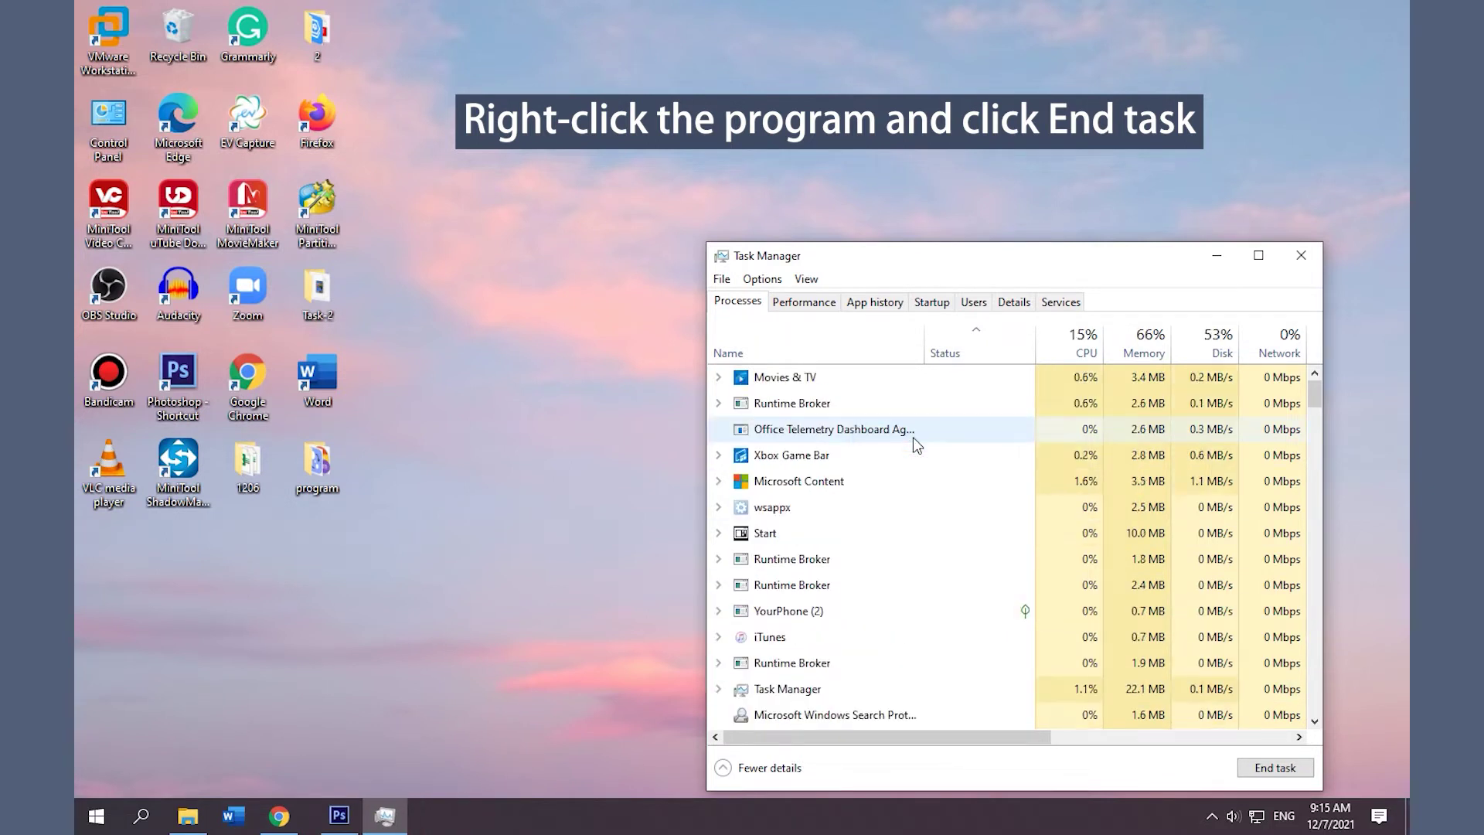
{"action": "scroll", "coordinate": [947, 599], "scroll_direction": "down", "scroll_amount": 10}
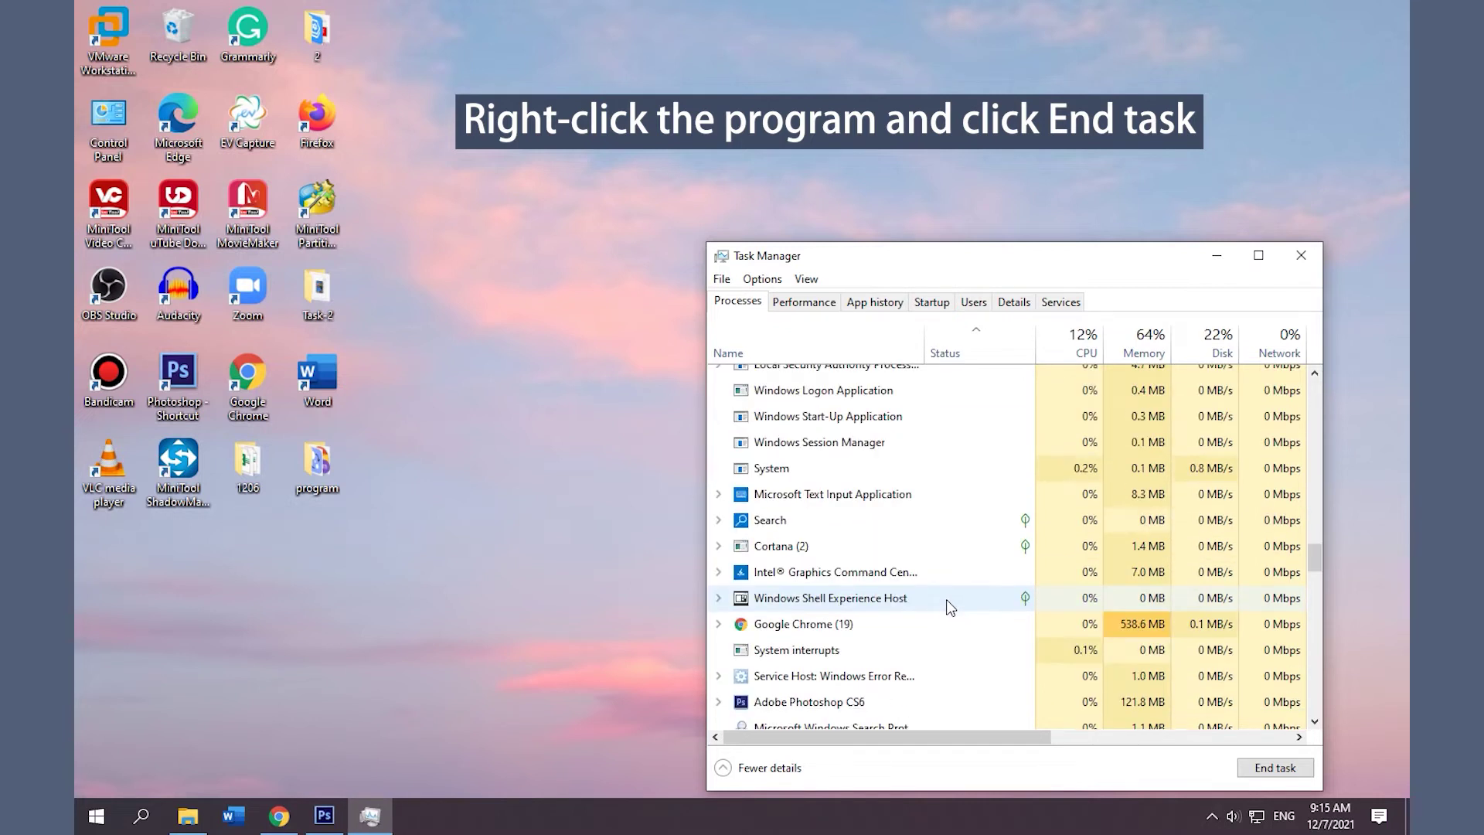
{"action": "right_click", "coordinate": [826, 593]}
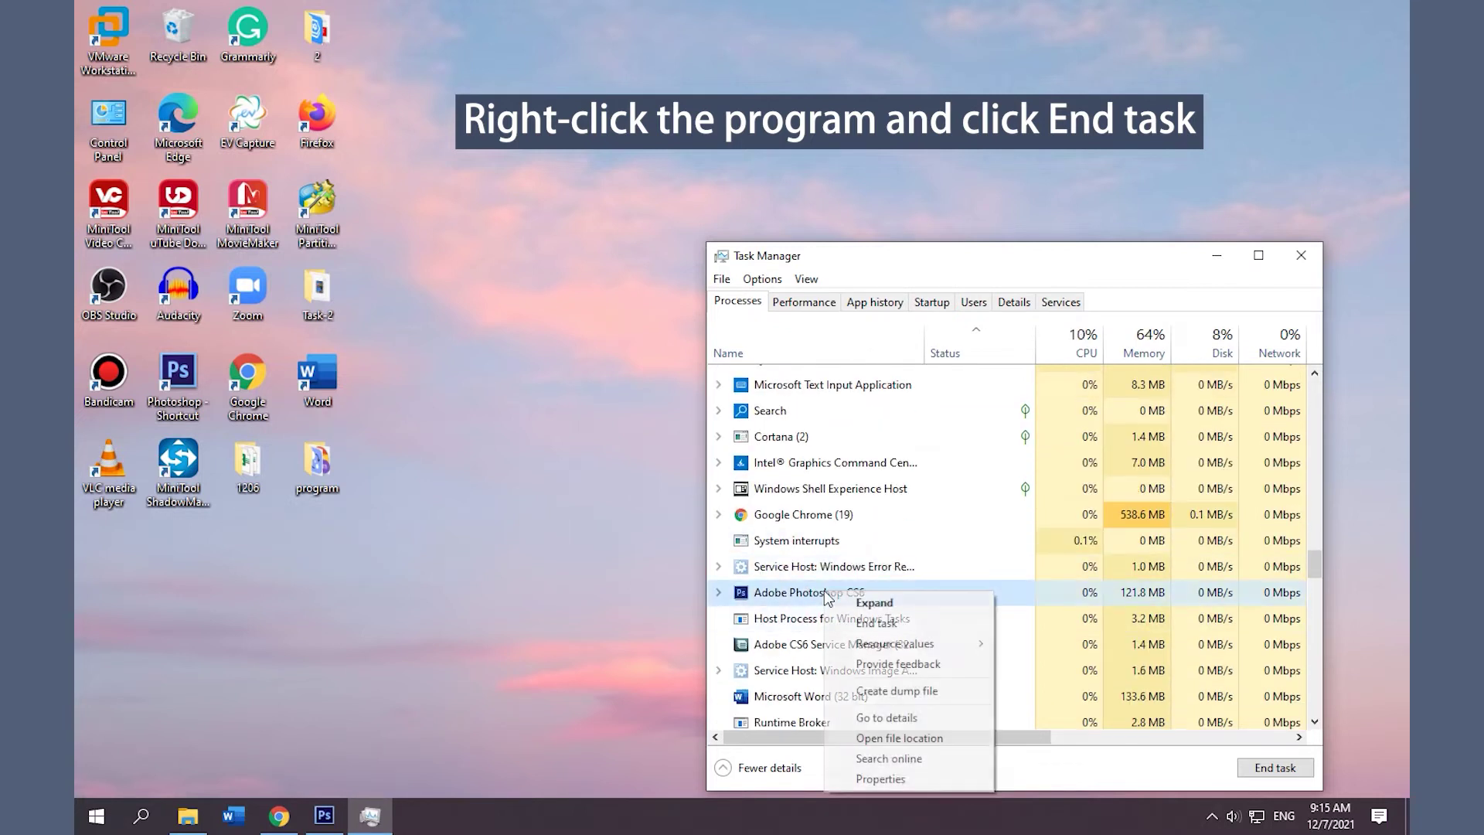
{"action": "left_click", "coordinate": [883, 624]}
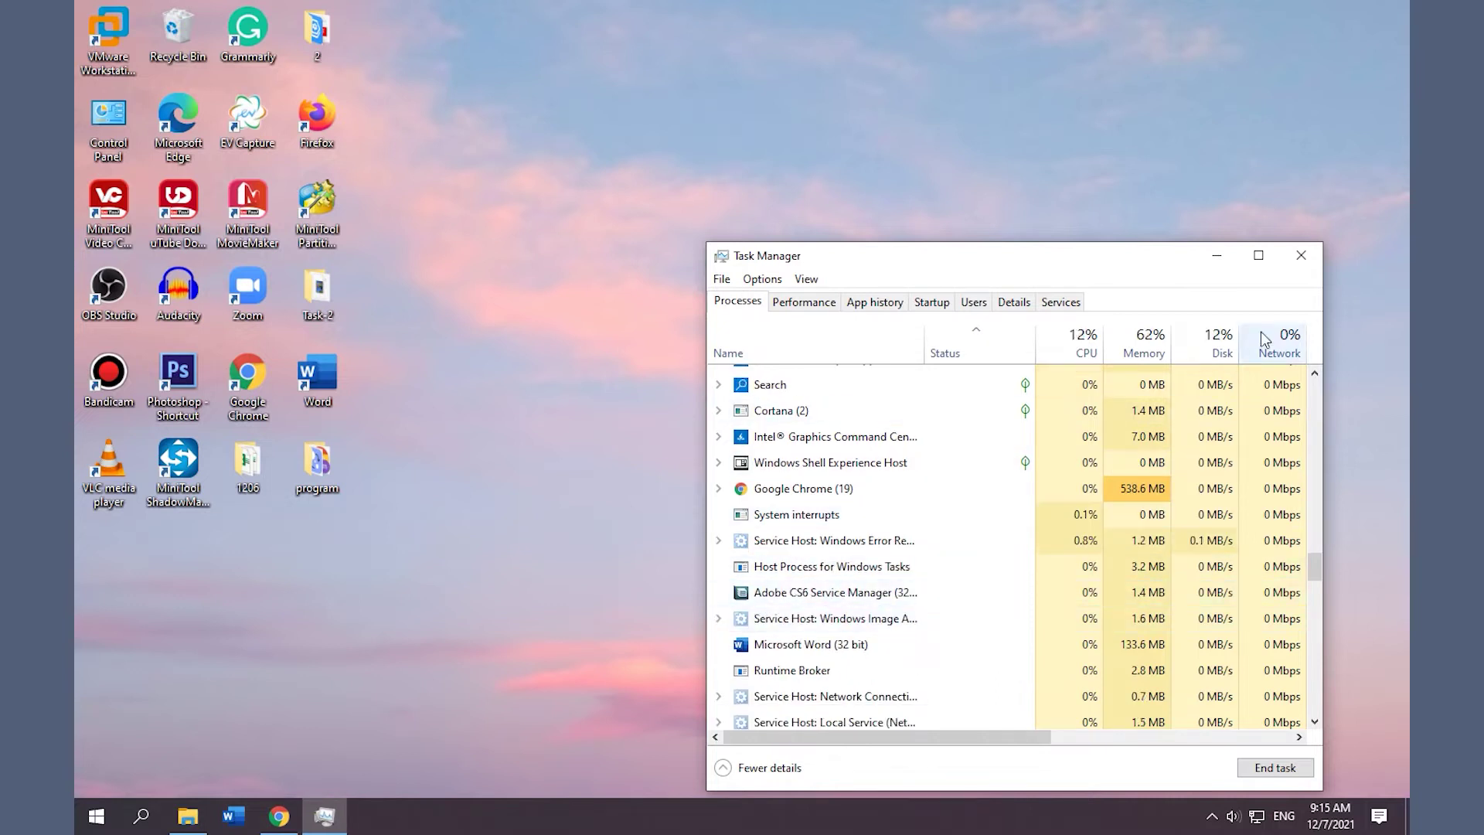
{"action": "left_click", "coordinate": [1314, 259]}
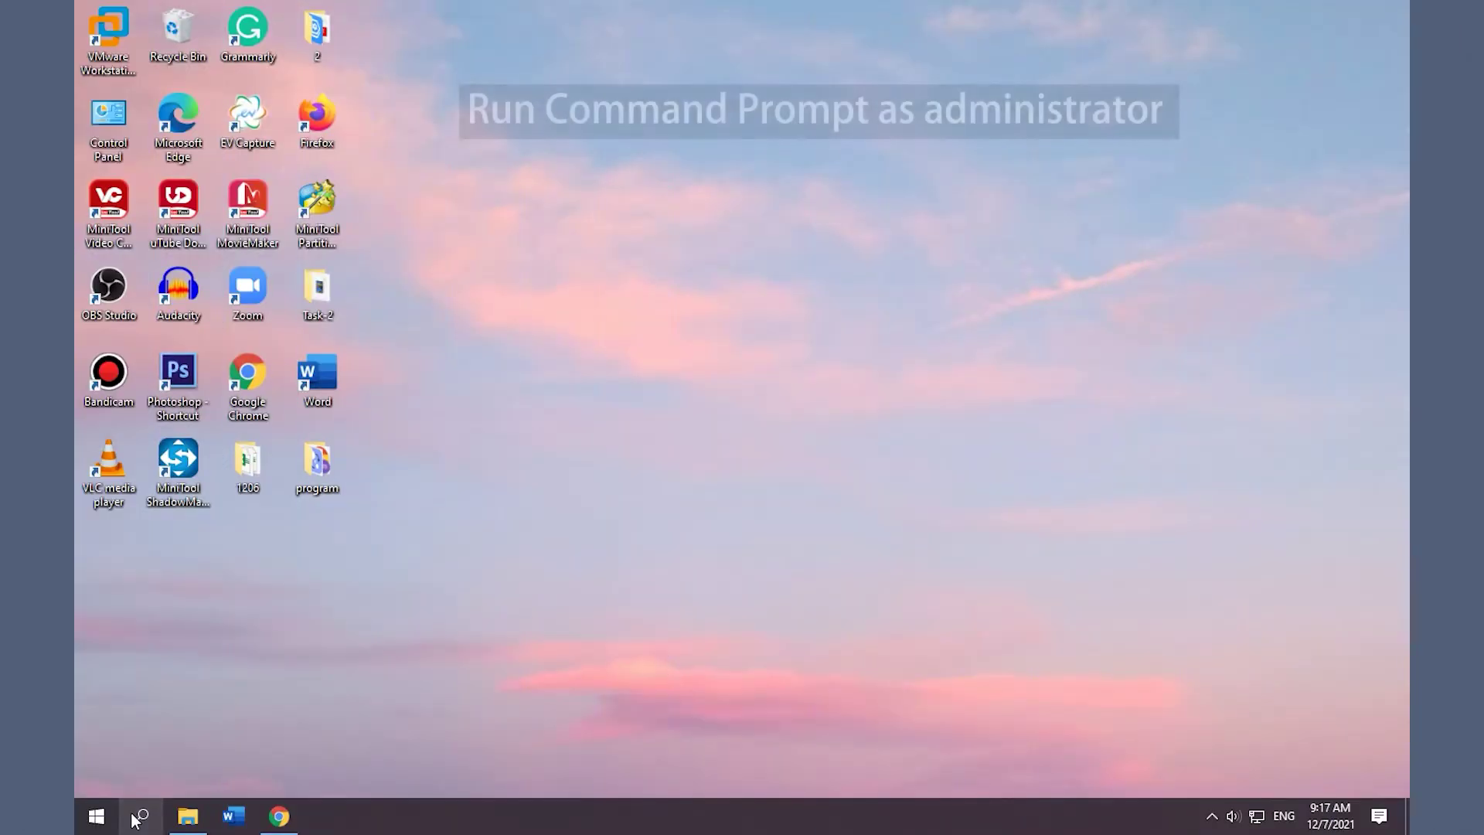
Search for 'command' and run Command Prompt as administrator.
{"action": "left_click", "coordinate": [140, 815]}
{"action": "type", "text": "co"}
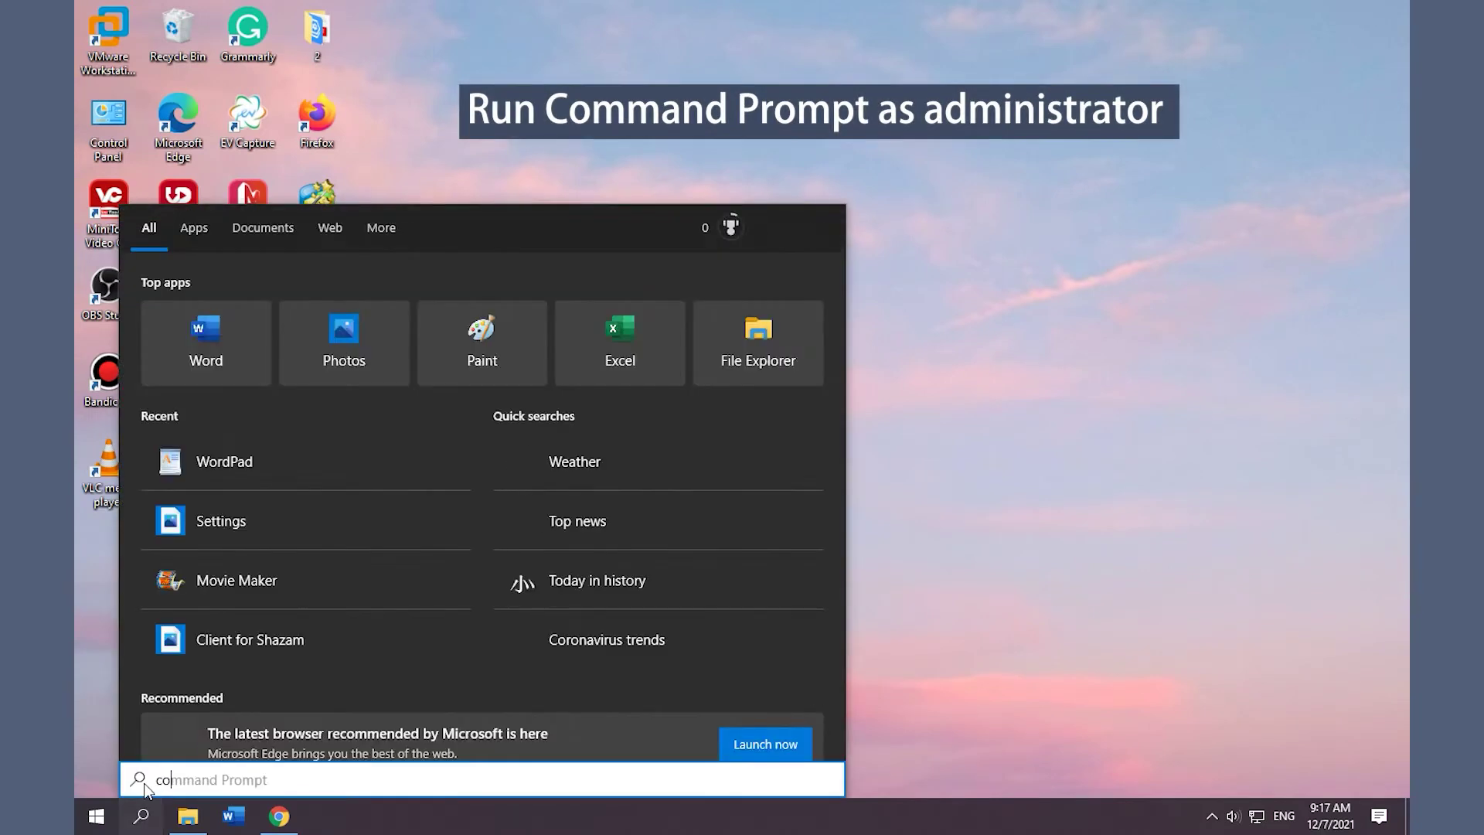
{"action": "type", "text": "mmand"}
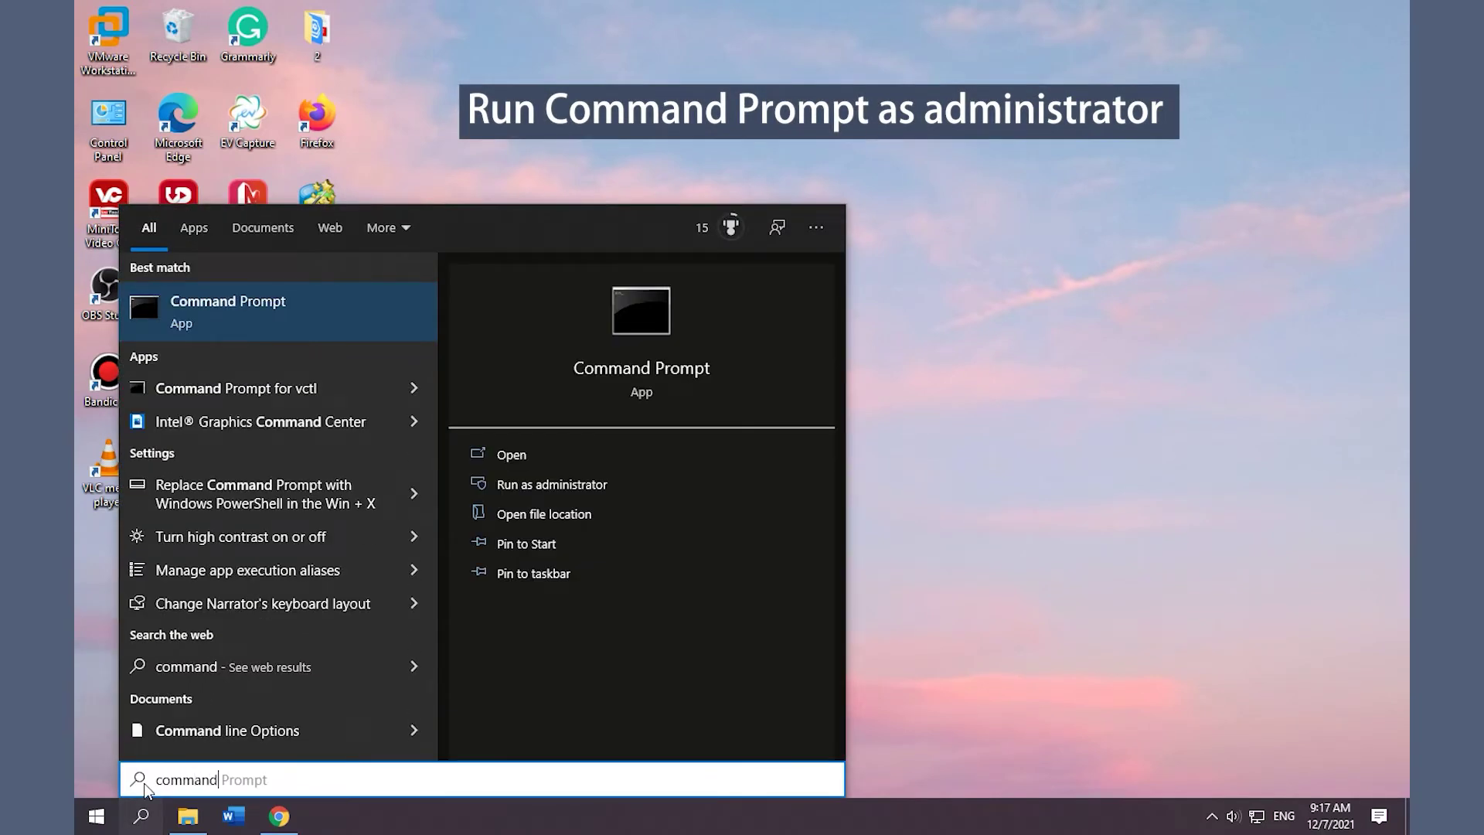
{"action": "right_click", "coordinate": [336, 299]}
{"action": "left_click", "coordinate": [420, 319]}
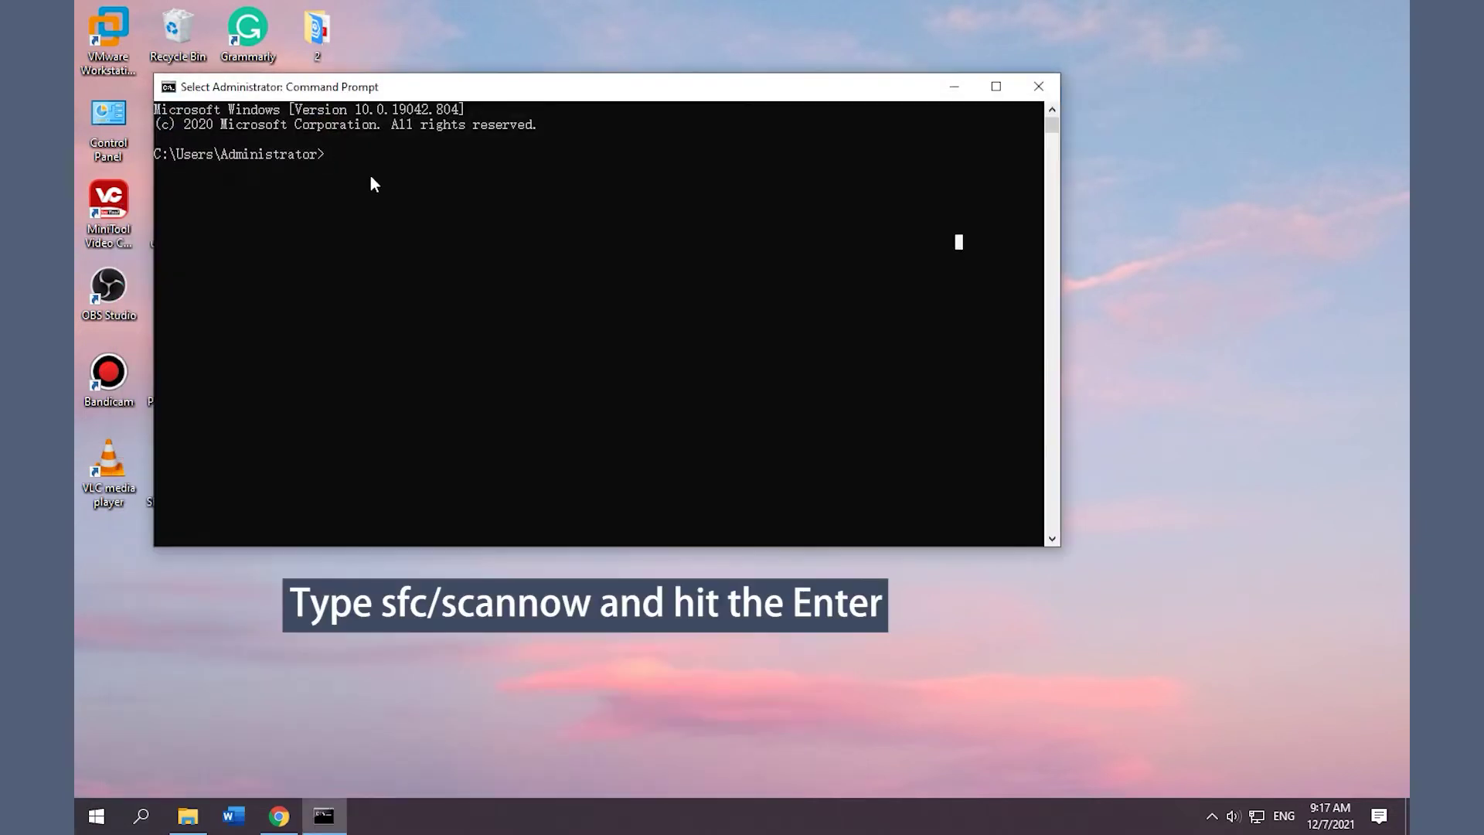
Run sfc/scannow in the administrator Command Prompt to scan system files.
{"action": "left_click", "coordinate": [369, 174]}
{"action": "type", "text": "sfc"}
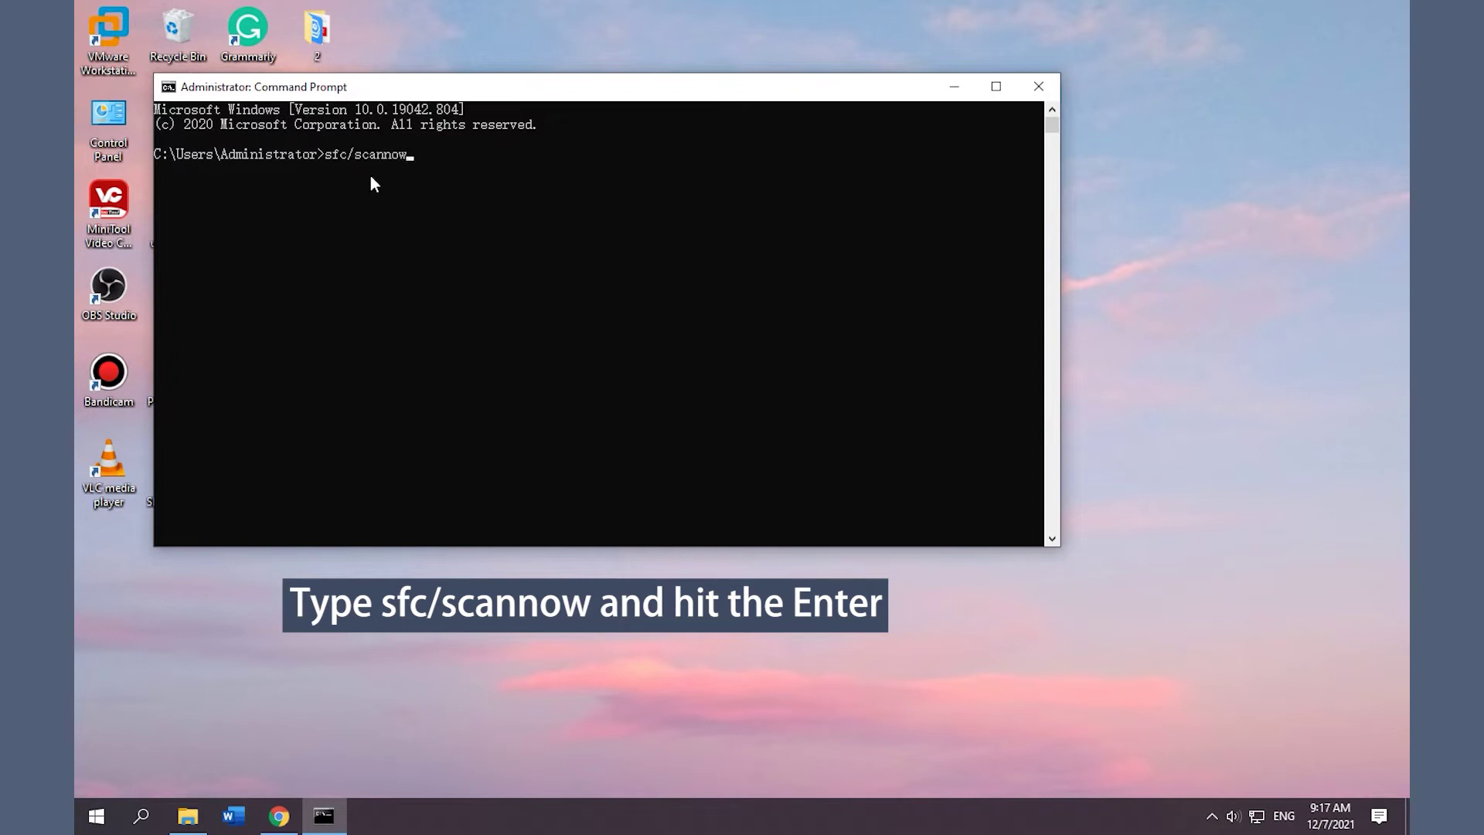
{"action": "type", "text": "/scannow"}
{"action": "key", "text": "Return"}
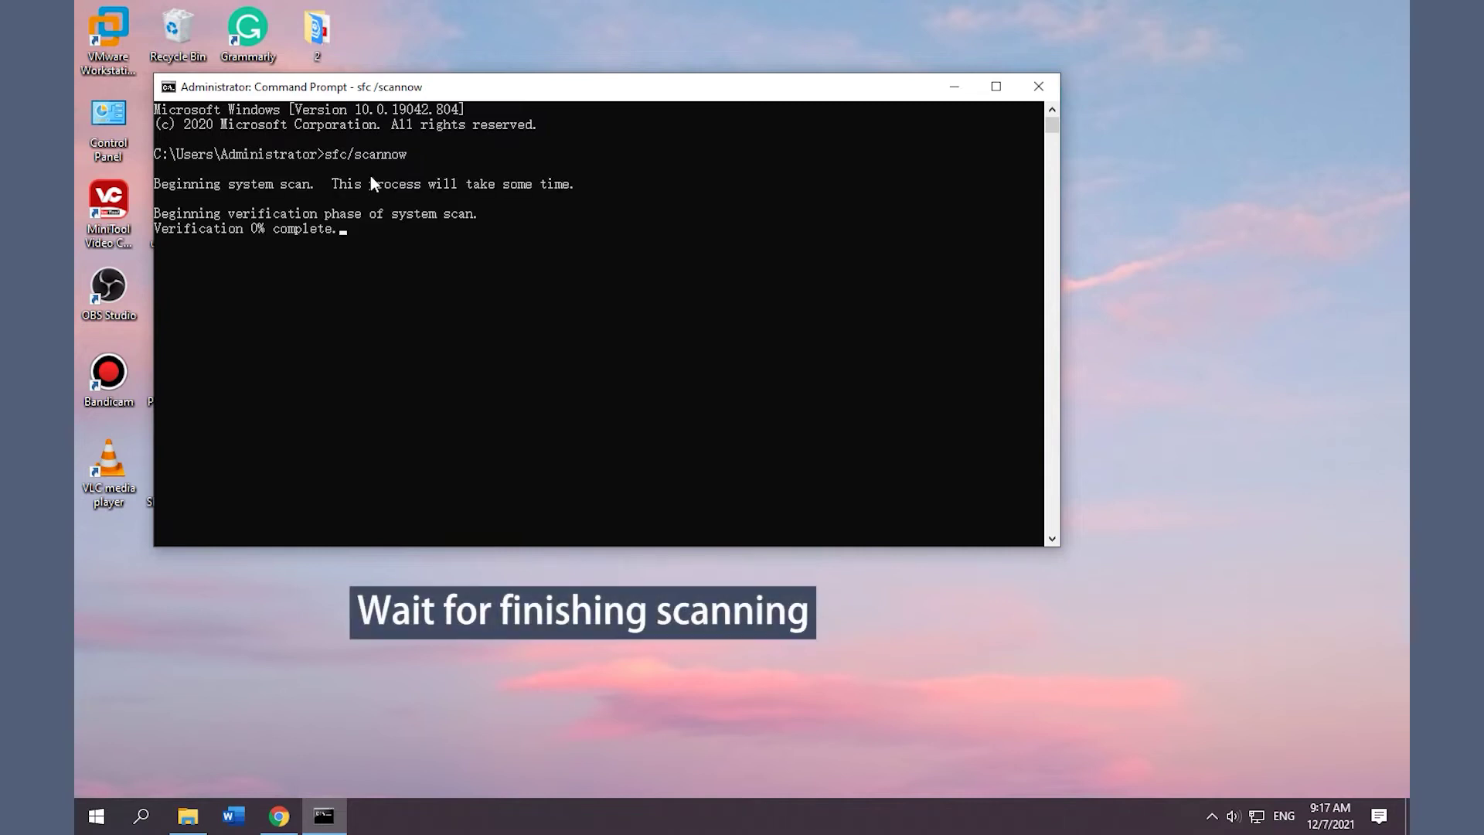
{"action": "type", "text": "AAAAAAAAAAA"}
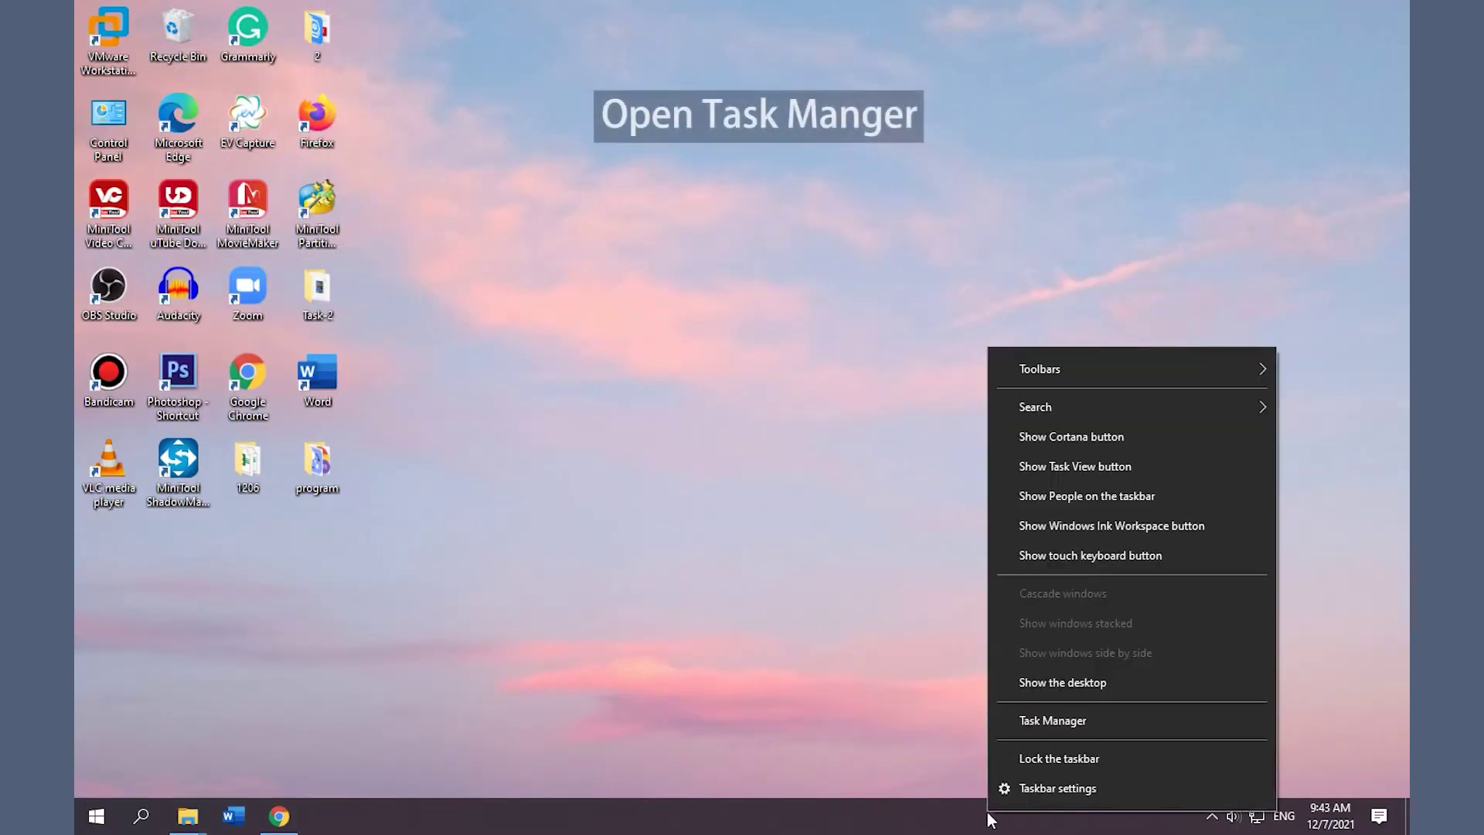
End the RDP Clipboard Monitor process in Task Manager and close it.
{"action": "left_click", "coordinate": [1061, 719]}
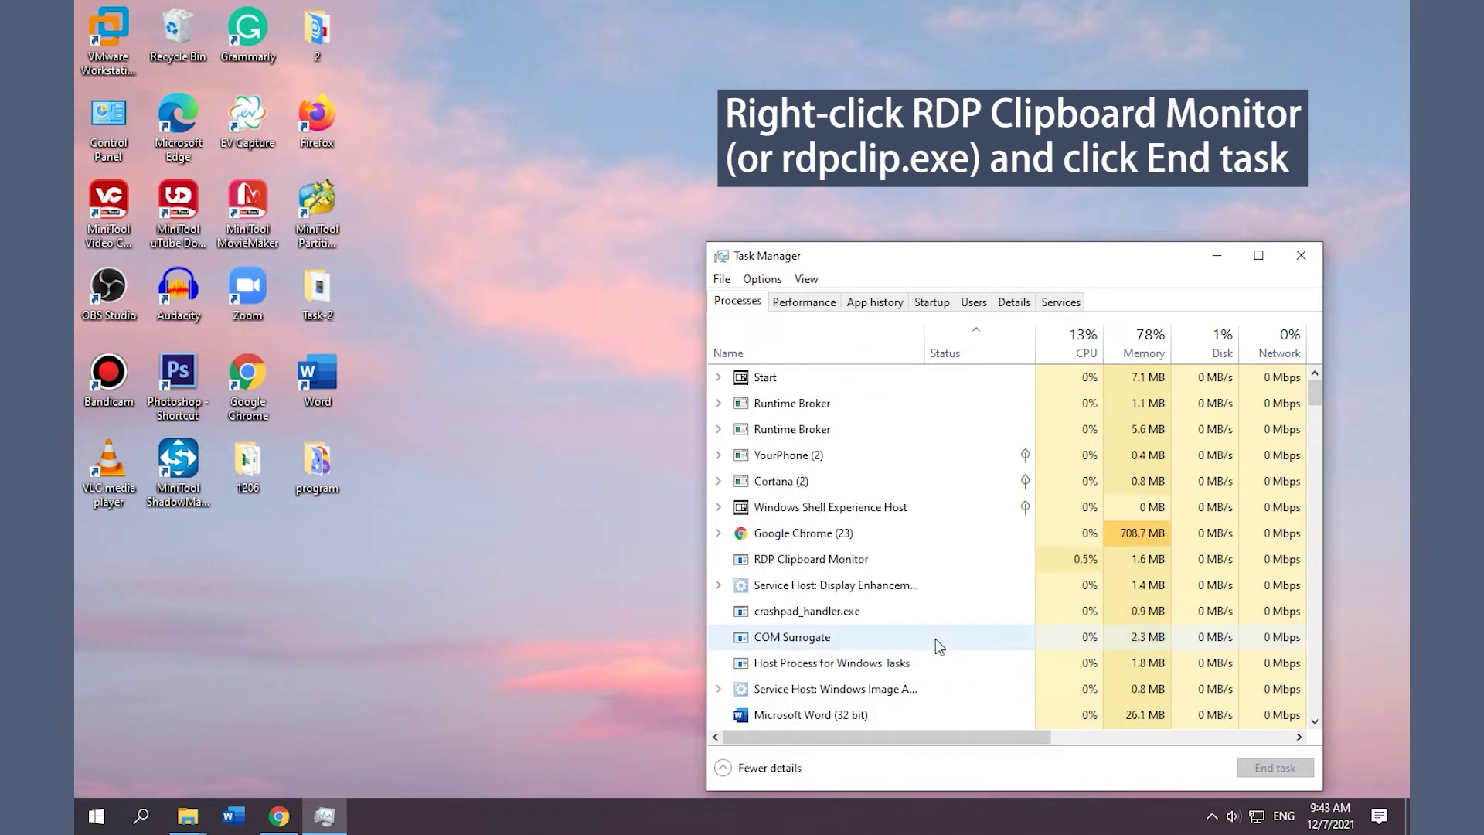
{"action": "right_click", "coordinate": [871, 558]}
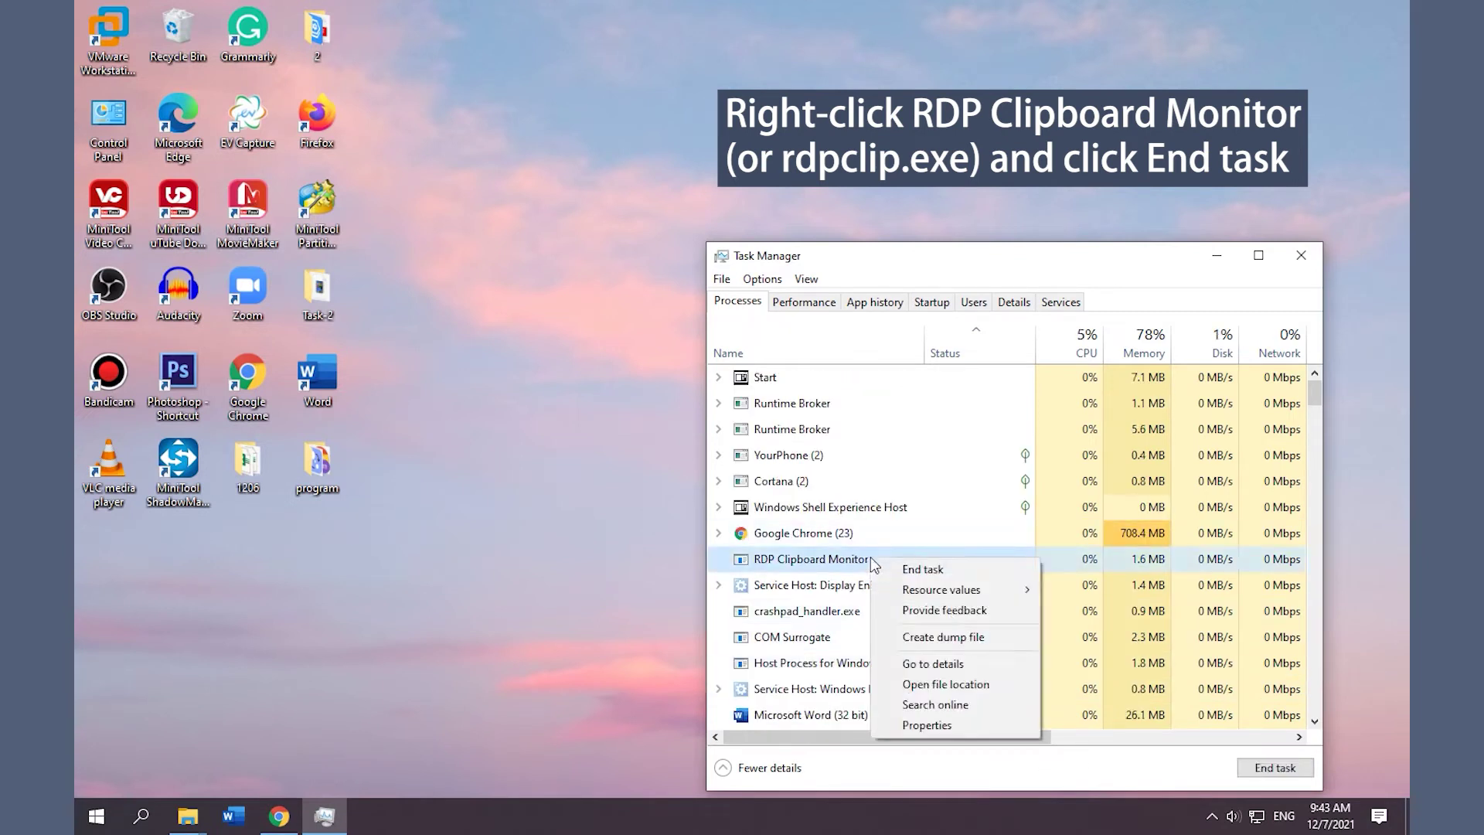
{"action": "left_click", "coordinate": [933, 569]}
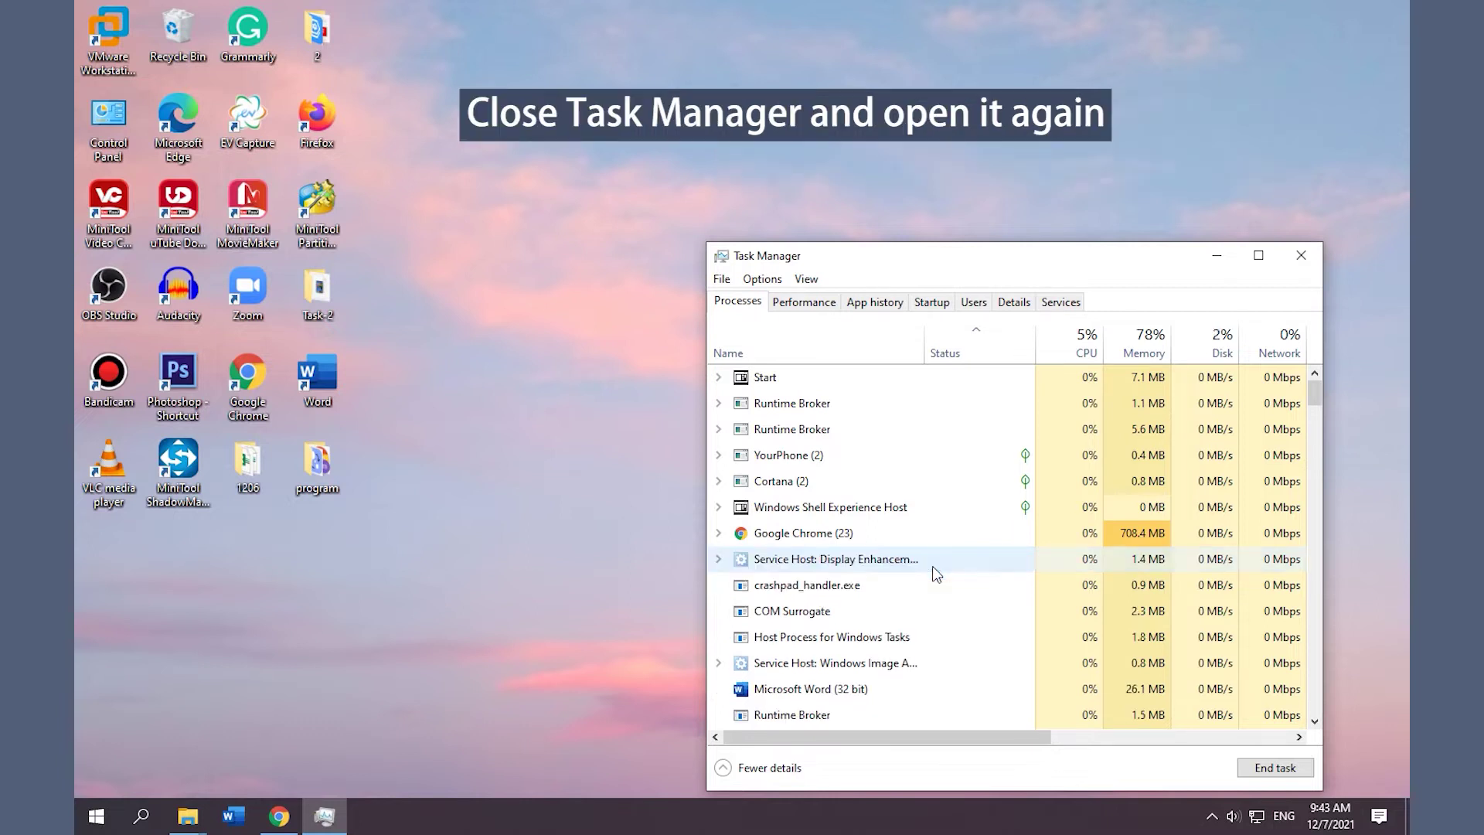
{"action": "left_click", "coordinate": [1311, 256]}
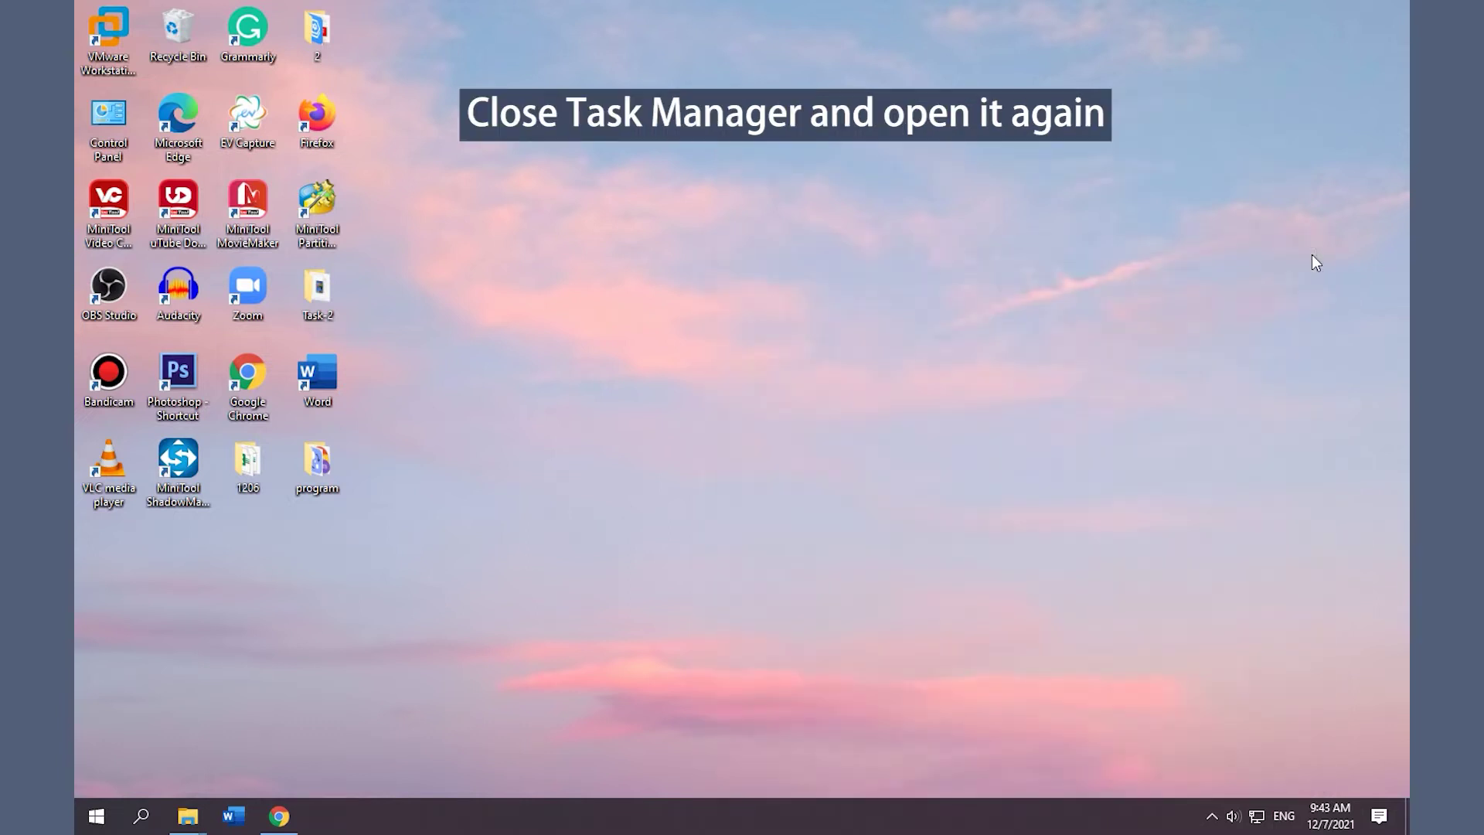
{"action": "right_click", "coordinate": [1040, 817]}
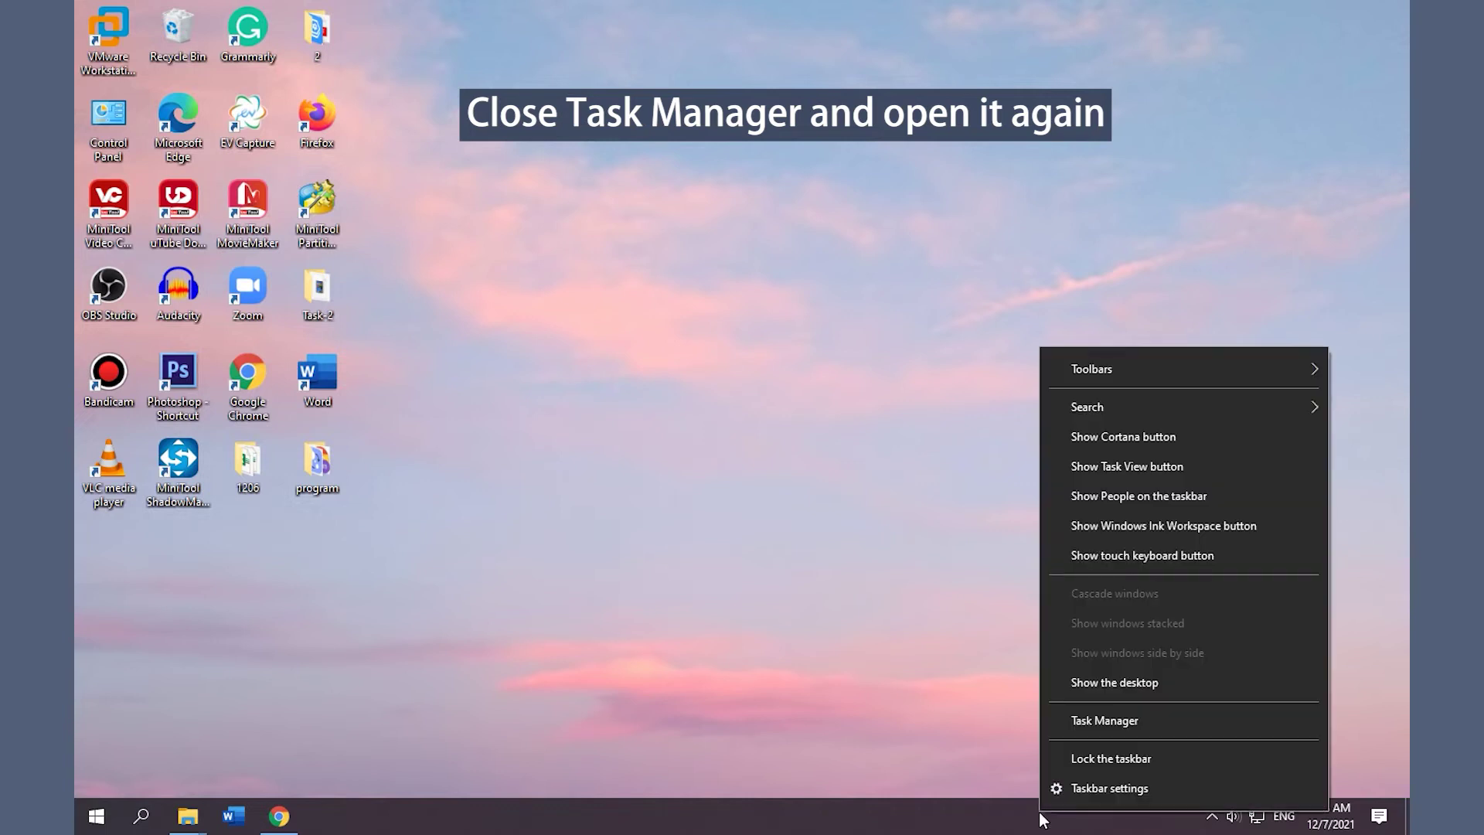
Start rdpclip.exe as a new task with administrative privileges, then close Task Manager.
{"action": "left_click", "coordinate": [1146, 725]}
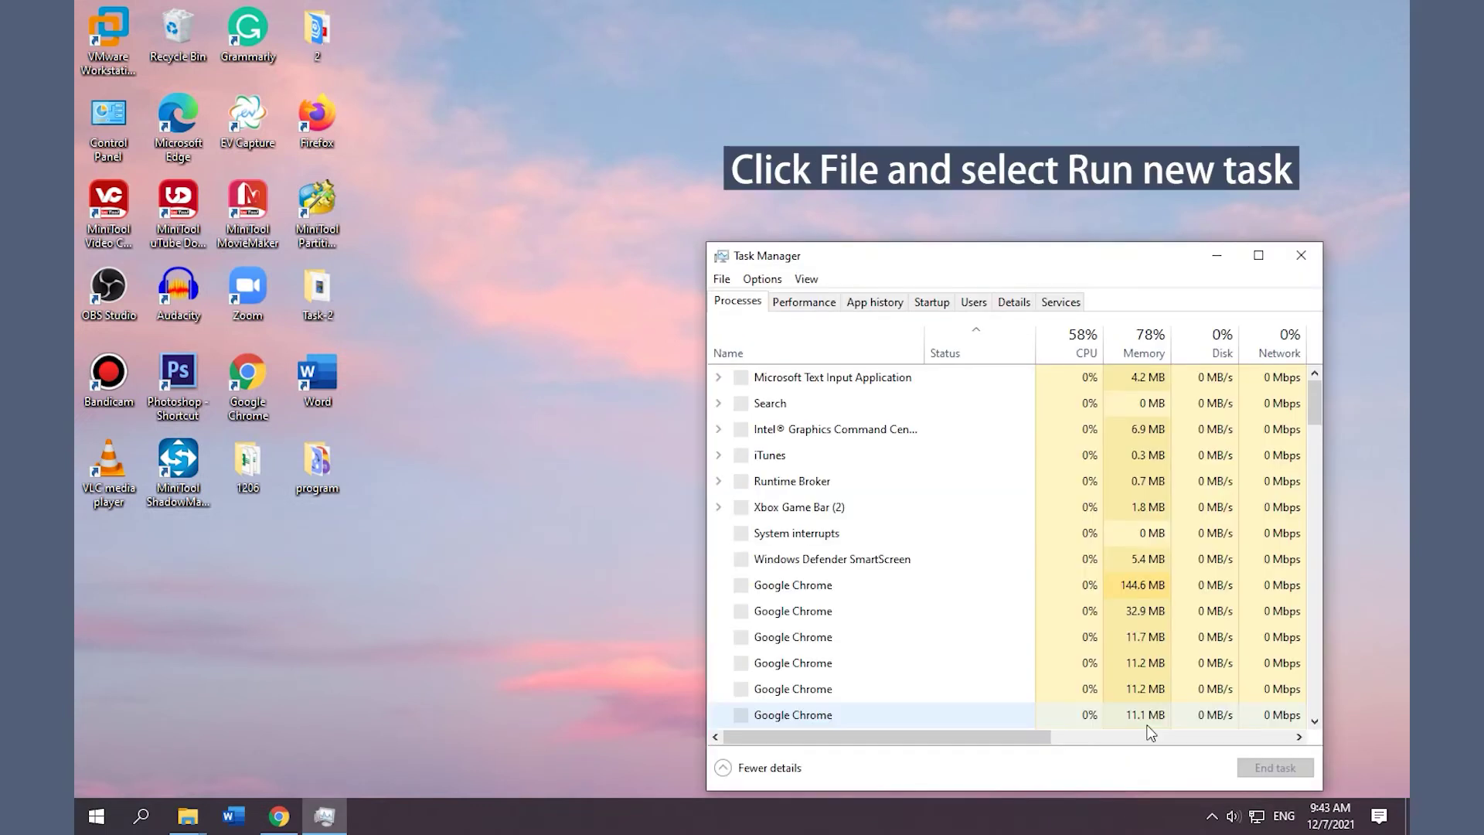
{"action": "left_click", "coordinate": [721, 280]}
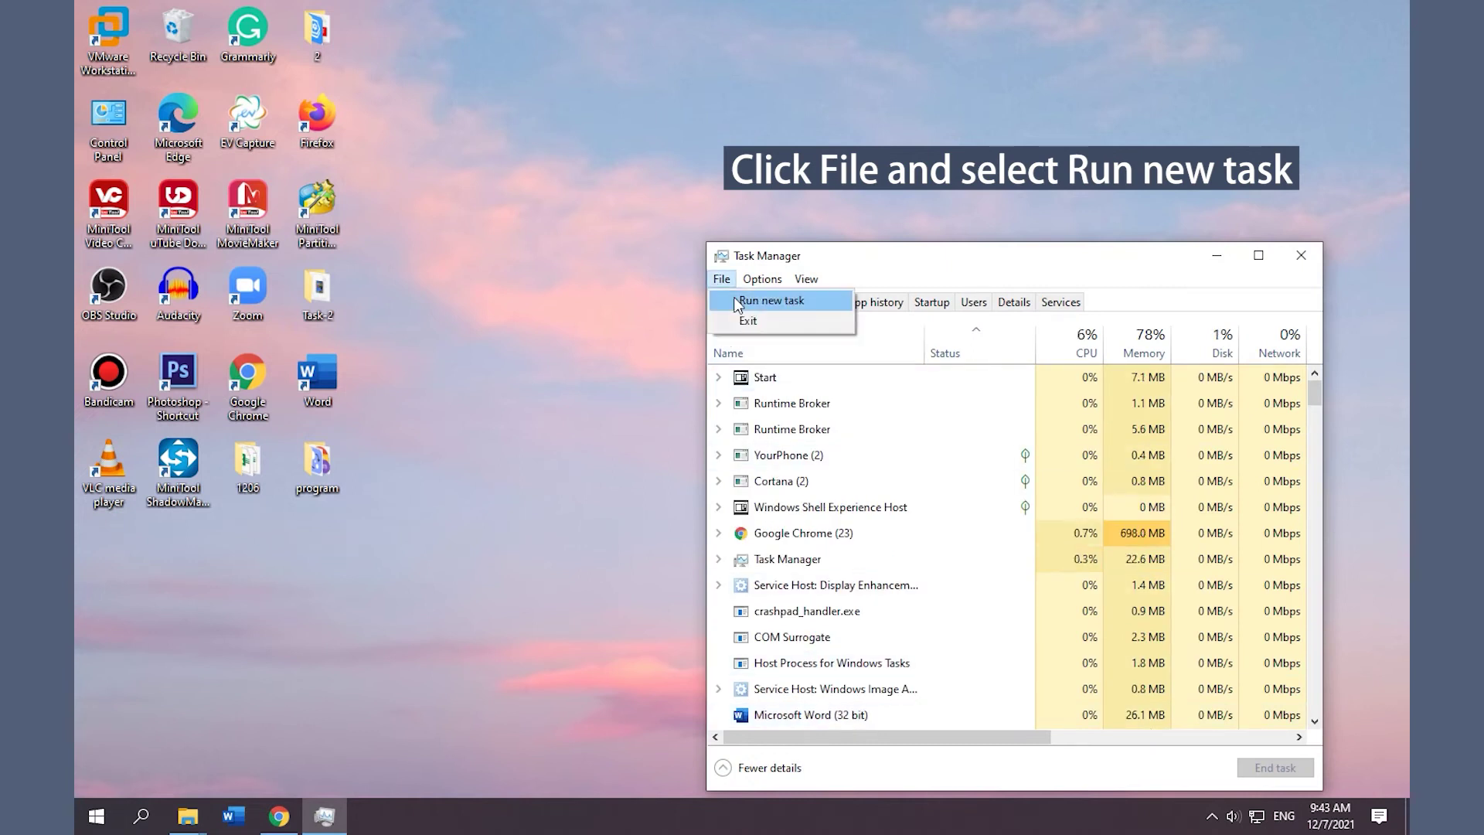
{"action": "left_click", "coordinate": [738, 302]}
{"action": "key", "text": "BackSpace"}
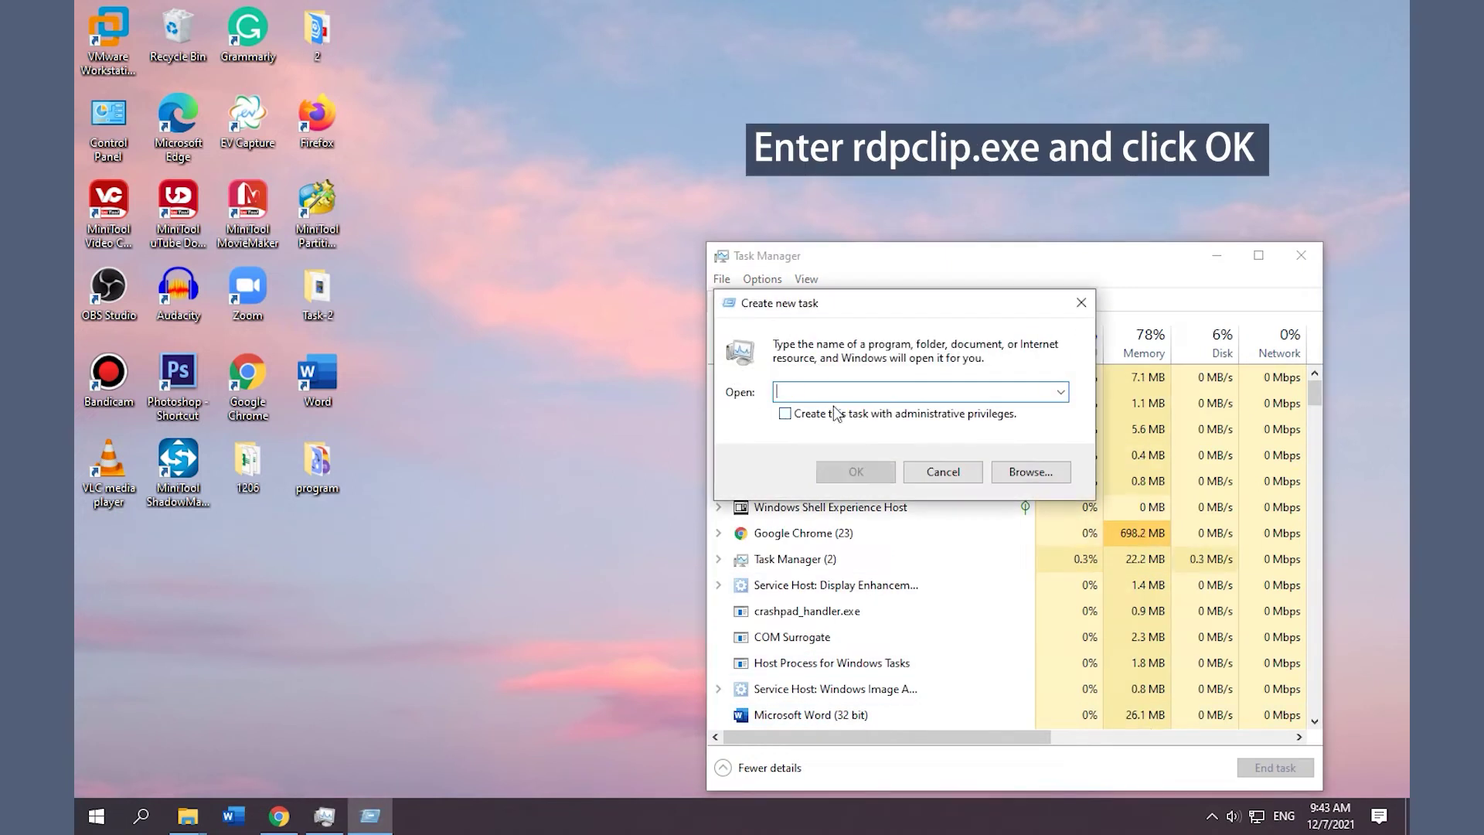
{"action": "type", "text": "rdpcli"}
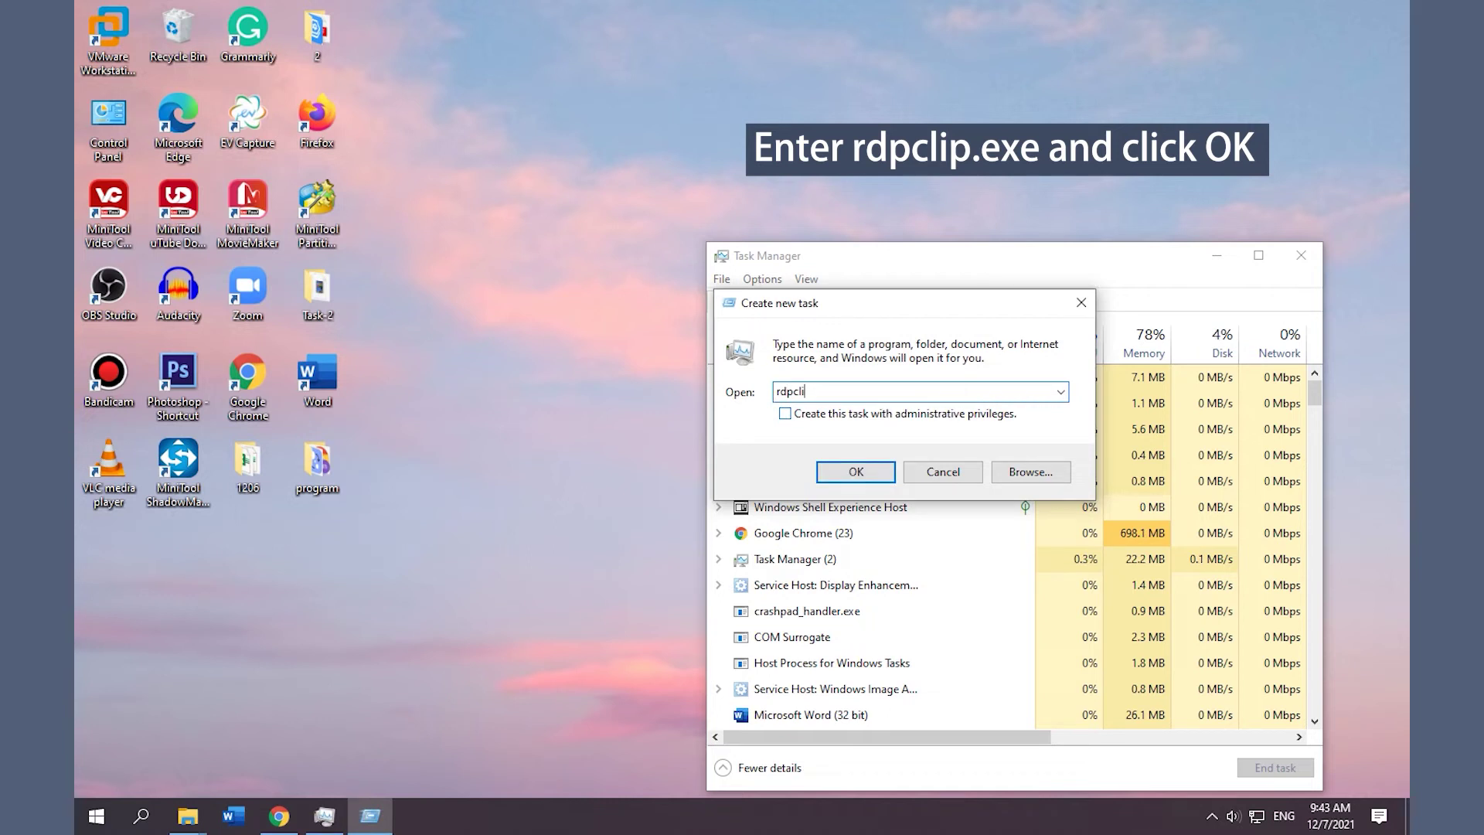
{"action": "type", "text": "p.exe"}
{"action": "left_click", "coordinate": [785, 414]}
{"action": "left_click", "coordinate": [873, 473]}
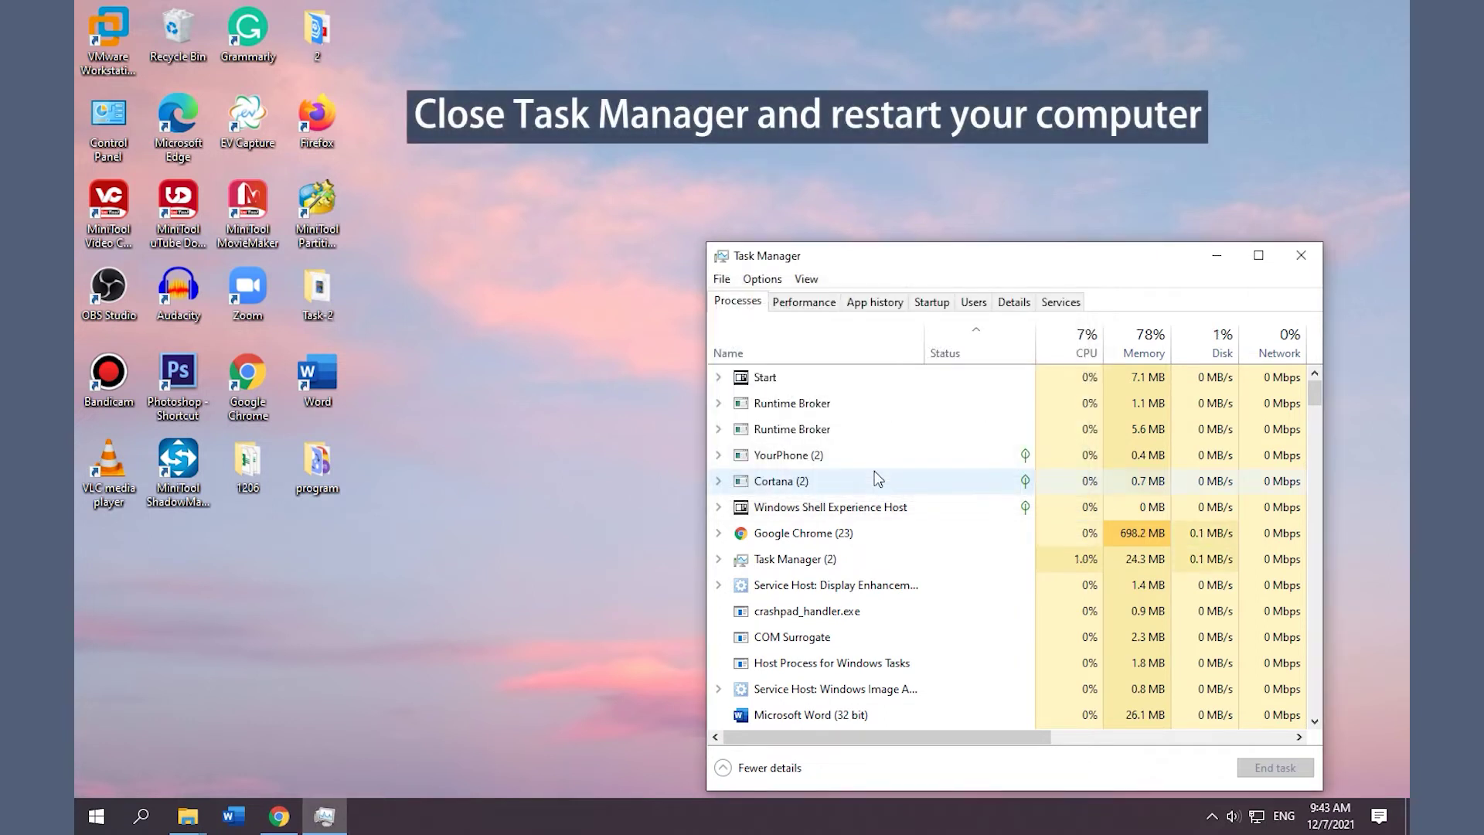
{"action": "left_click", "coordinate": [1302, 255]}
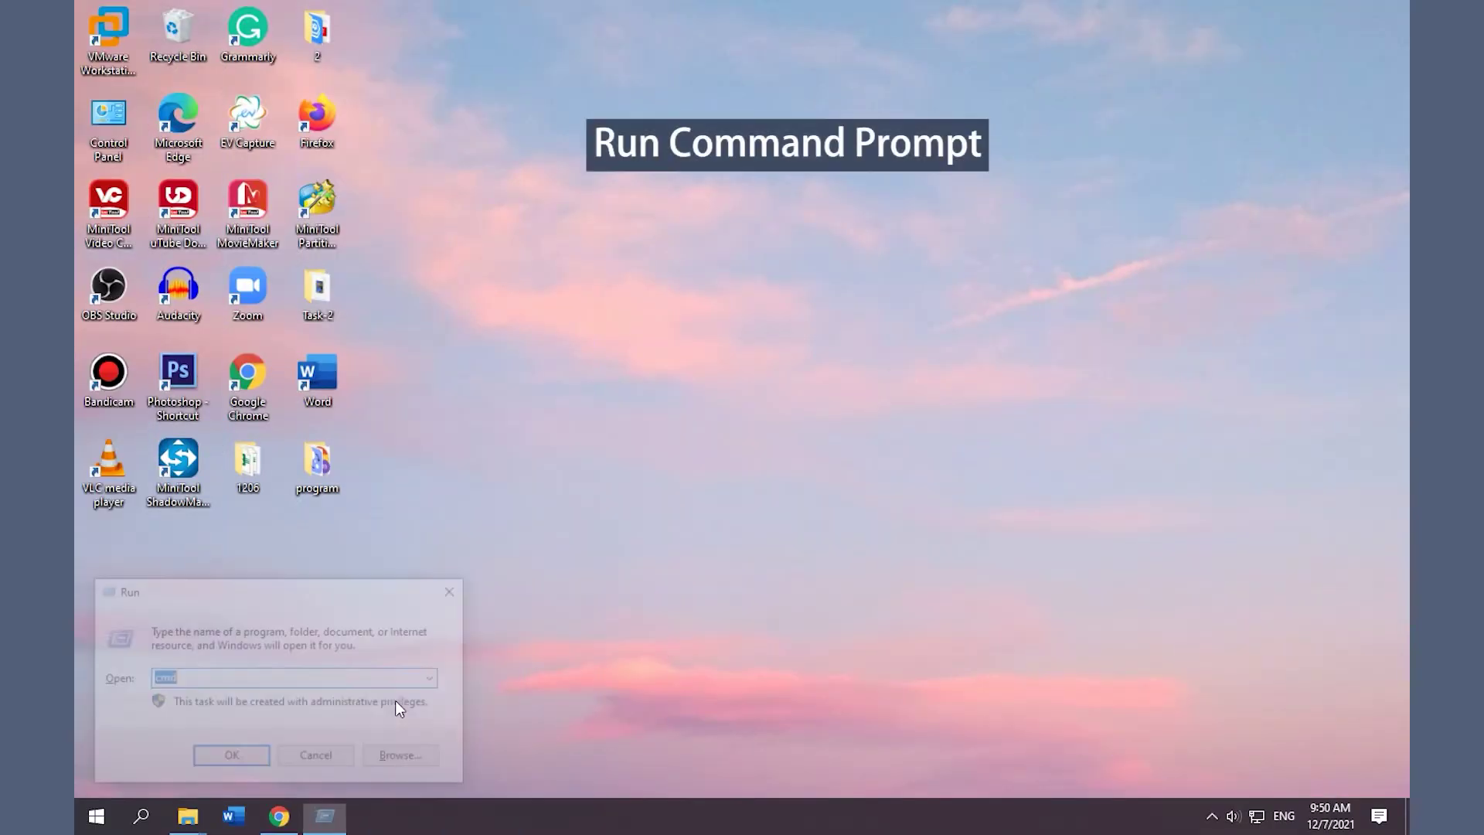
Clear the clipboard by running cmd/c "echo off|clip" in Command Prompt.
{"action": "type", "text": "cmd"}
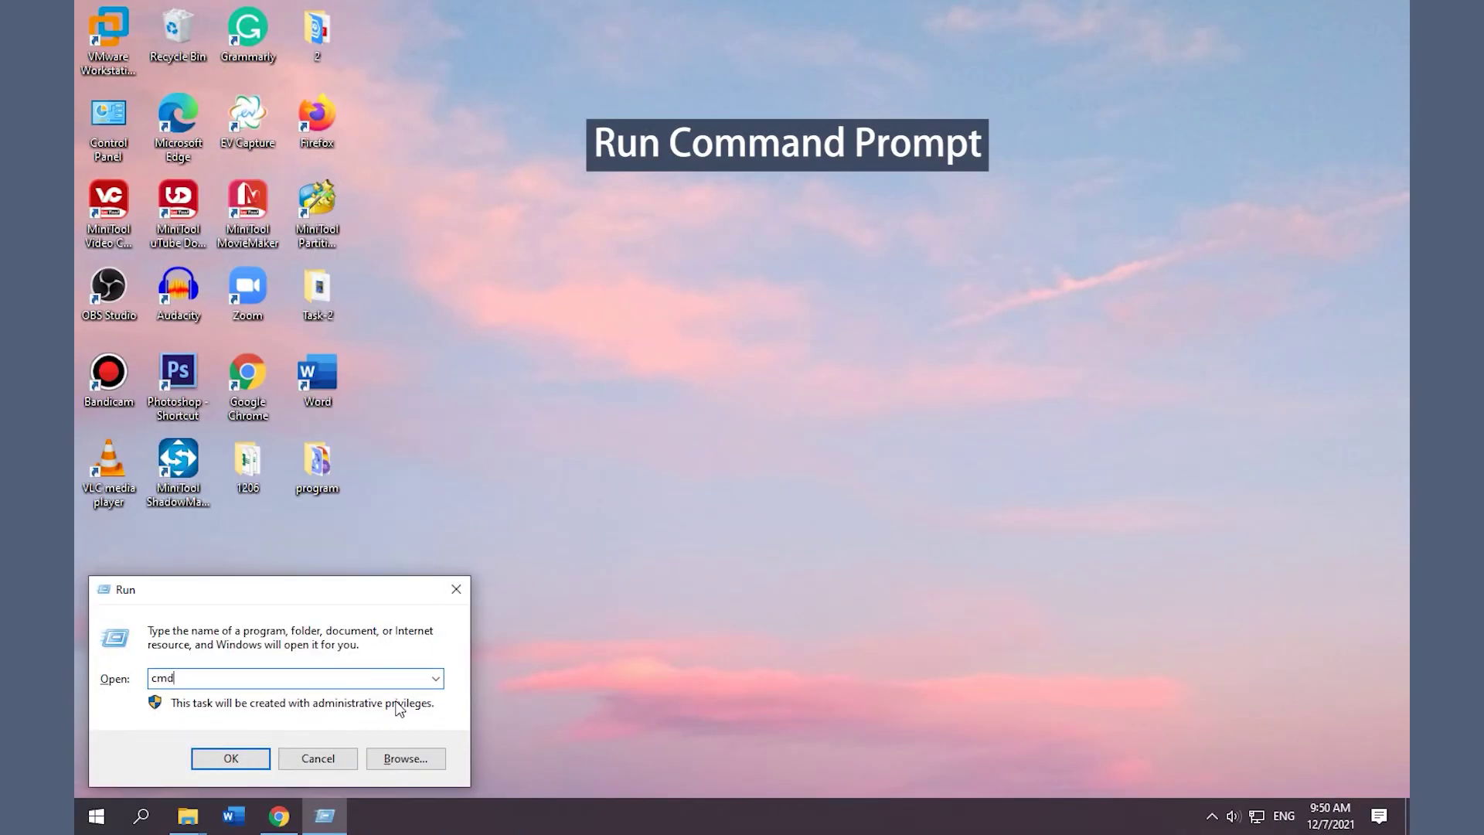
{"action": "key", "text": "Return"}
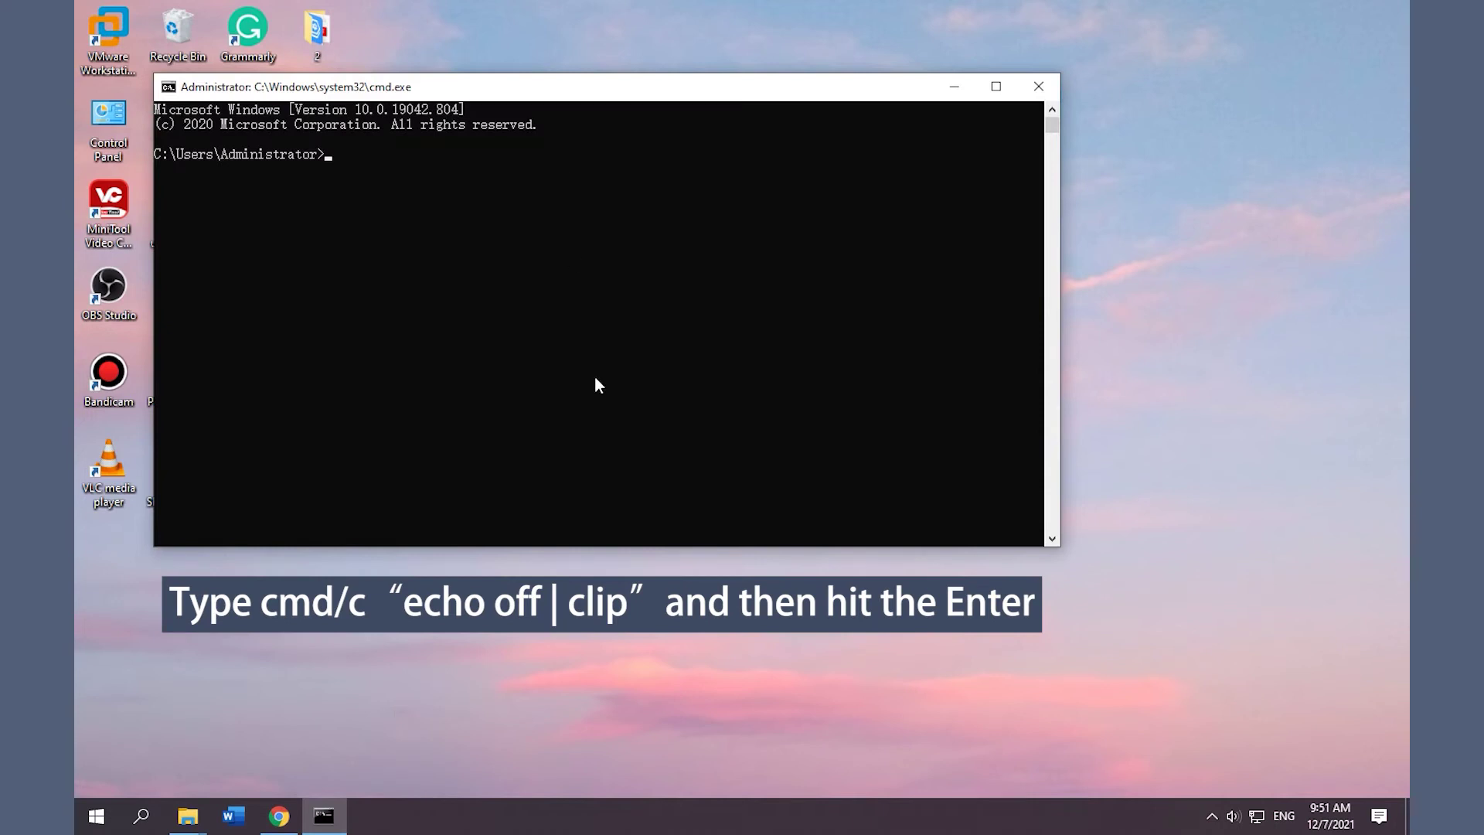
{"action": "type", "text": "cmd/c\"echo off|clip\""}
{"action": "key", "text": "Return"}
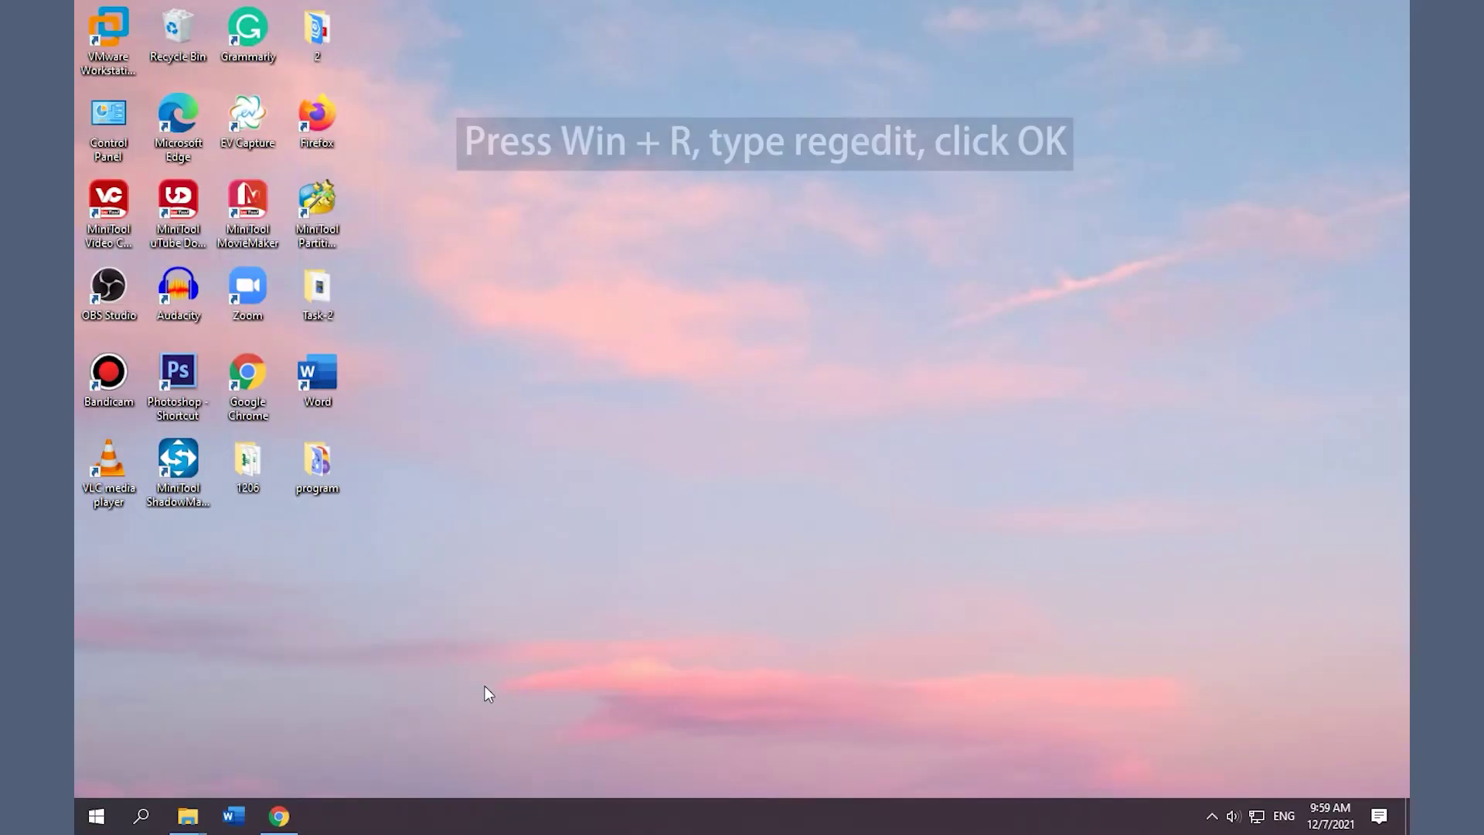
Launch Registry Editor by running regedit from the Run box.
{"action": "key", "text": "super+r"}
{"action": "type", "text": "reg"}
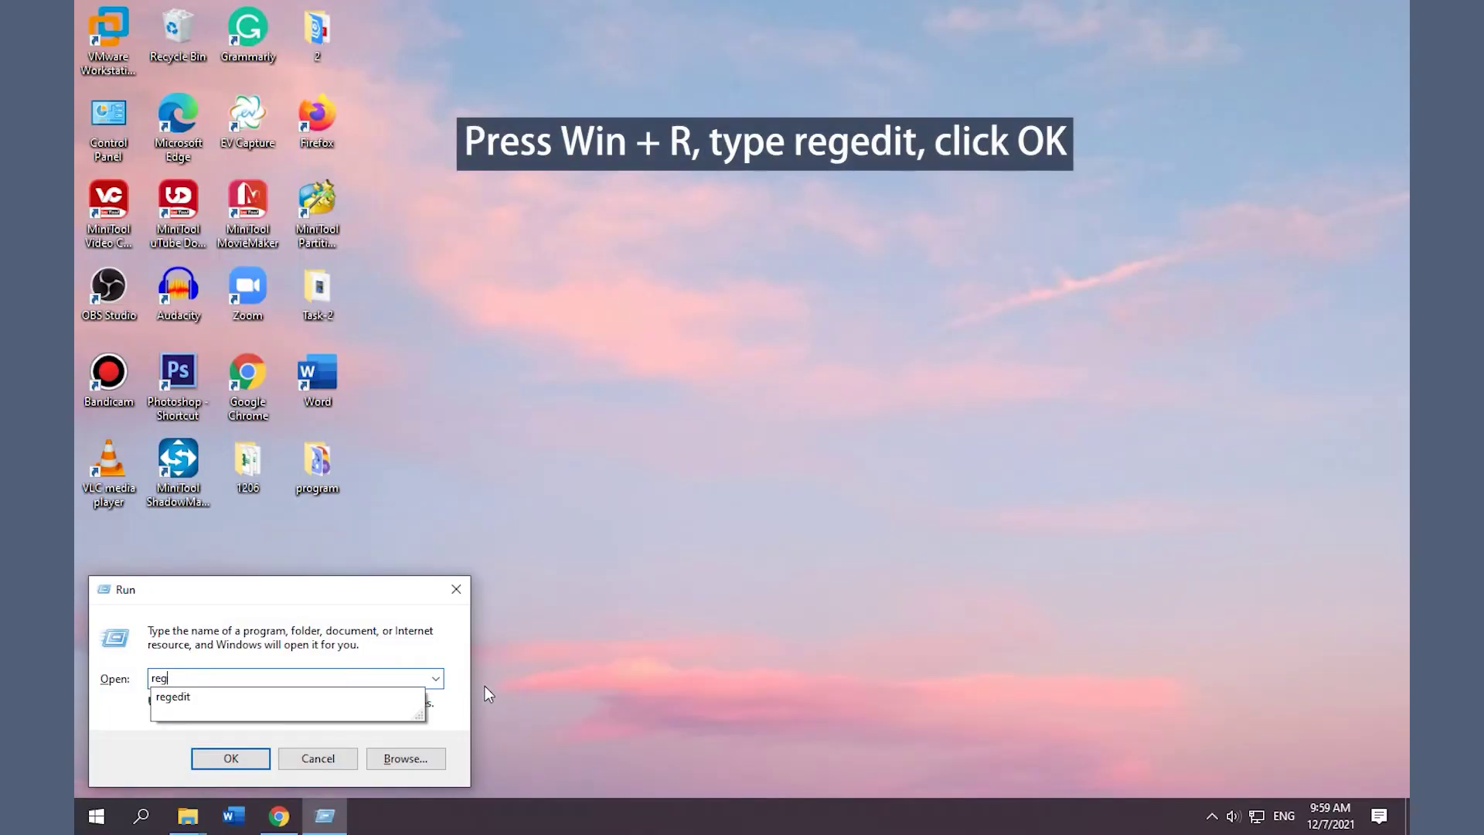
{"action": "type", "text": "edit"}
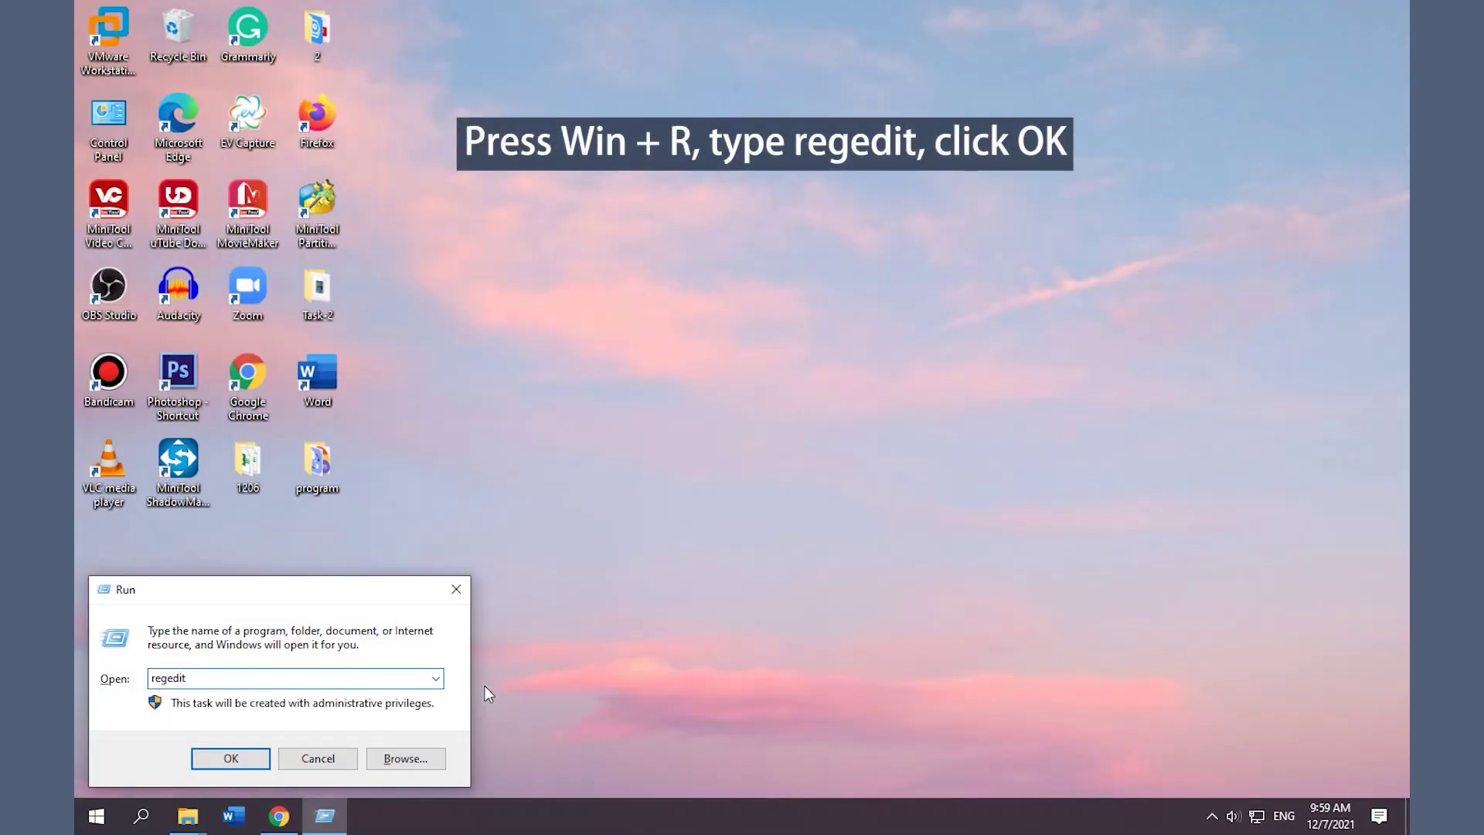
{"action": "left_click", "coordinate": [252, 754]}
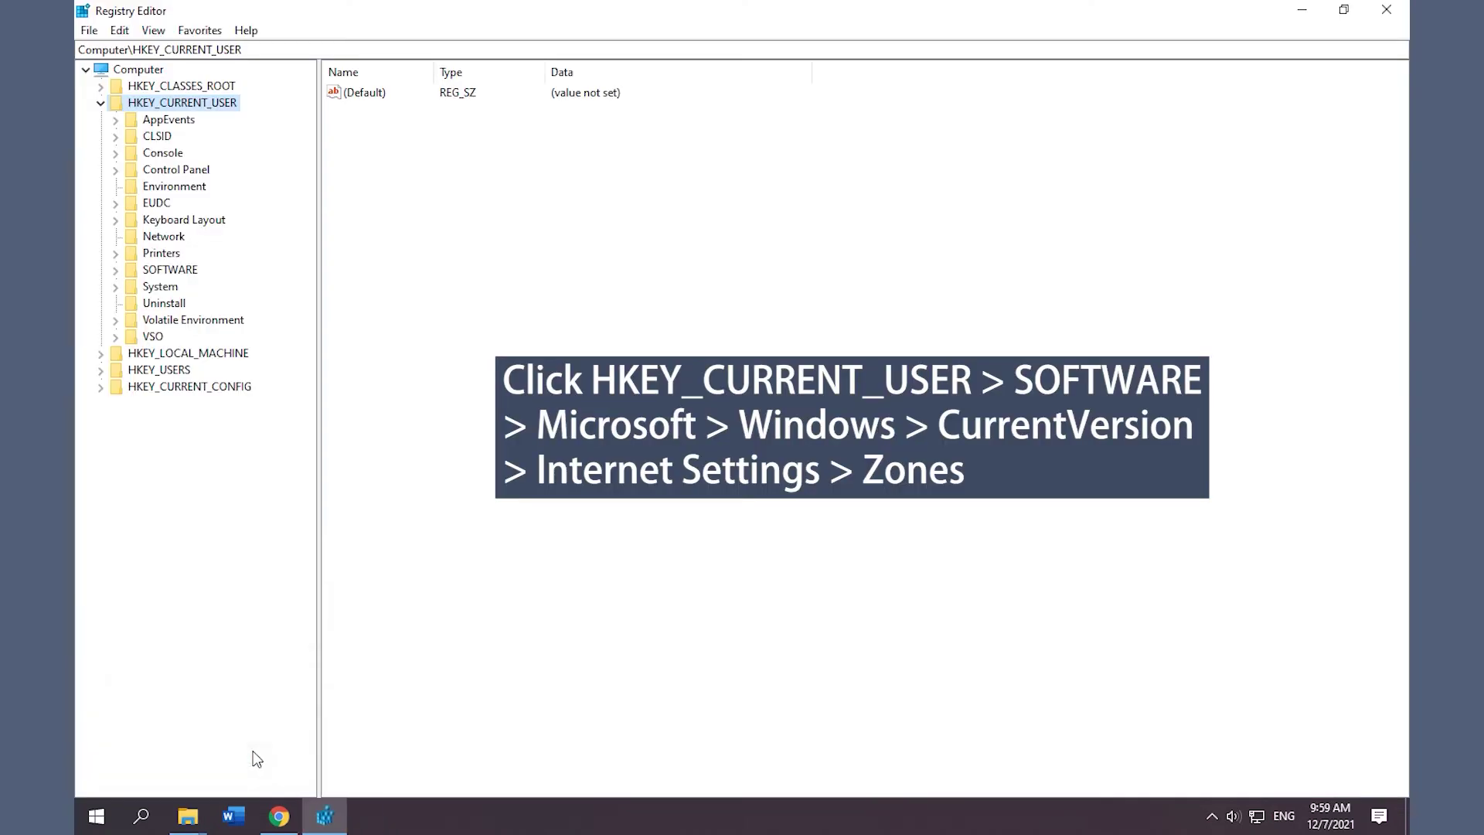
Expand HKEY_CURRENT_USER\SOFTWARE\Microsoft\Windows\CurrentVersion\Internet Settings.
{"action": "double_click", "coordinate": [186, 270]}
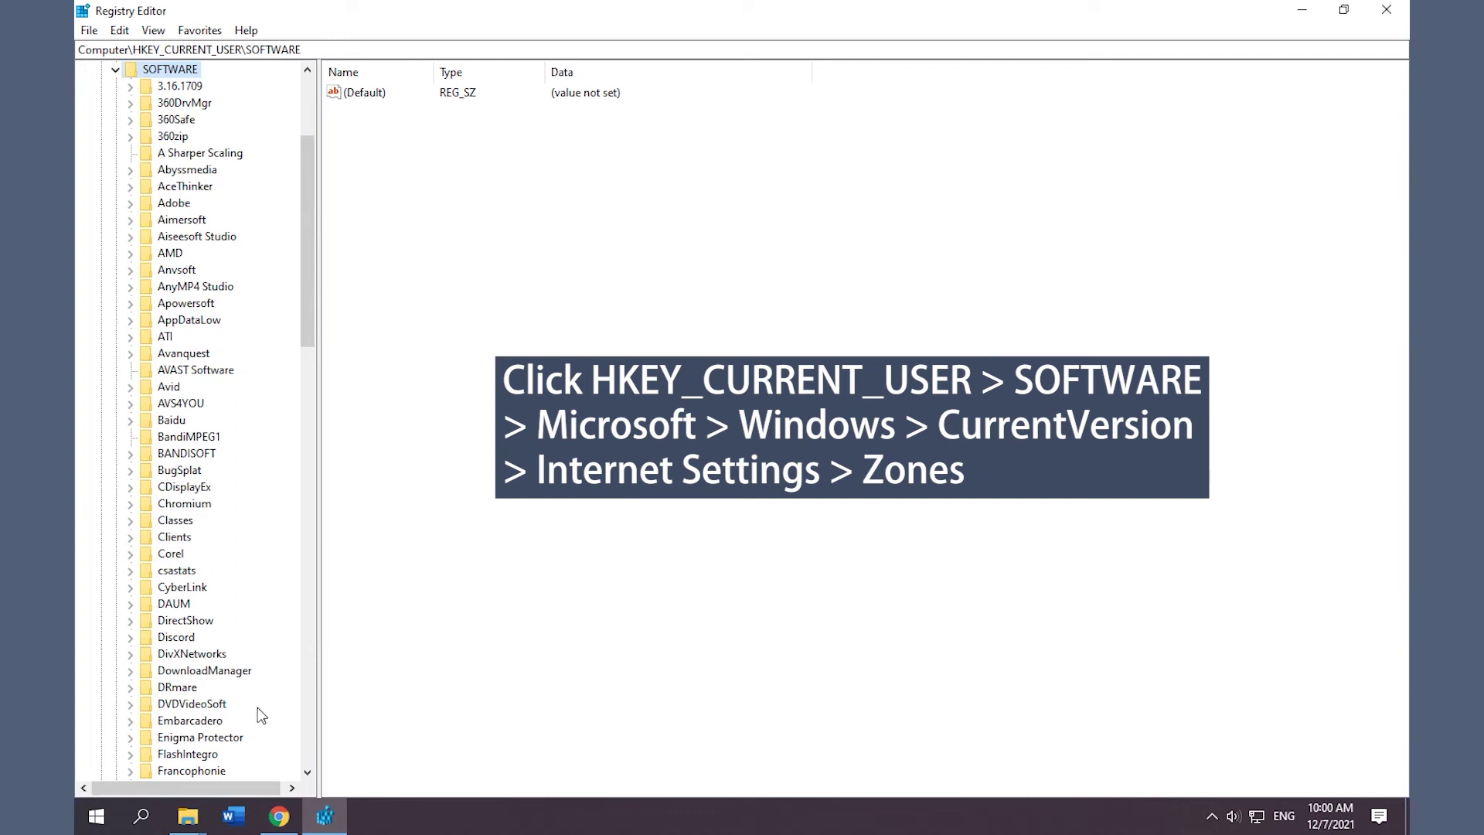
{"action": "scroll", "coordinate": [262, 719], "scroll_direction": "down", "scroll_amount": 17}
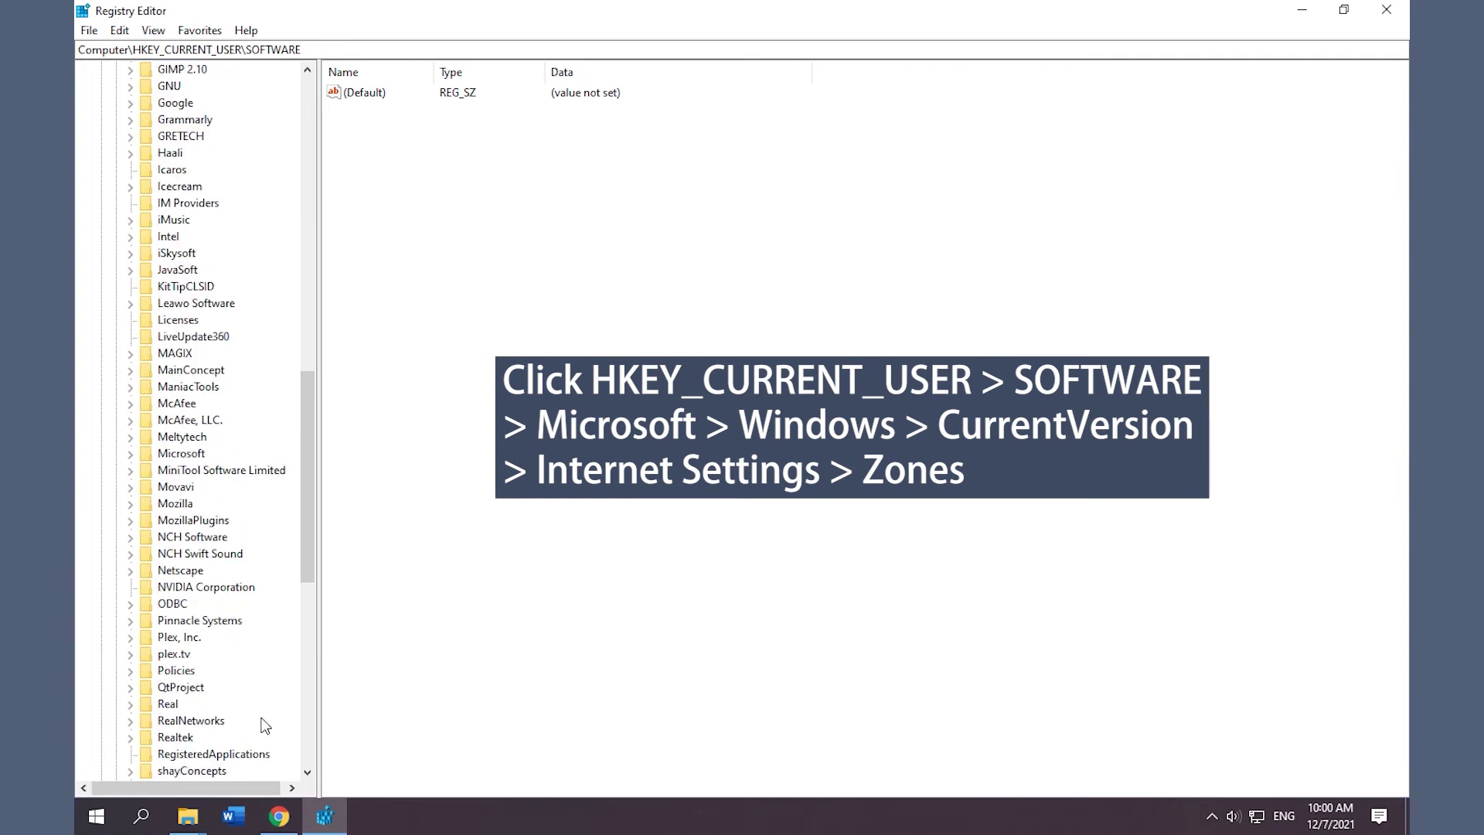
{"action": "double_click", "coordinate": [192, 454]}
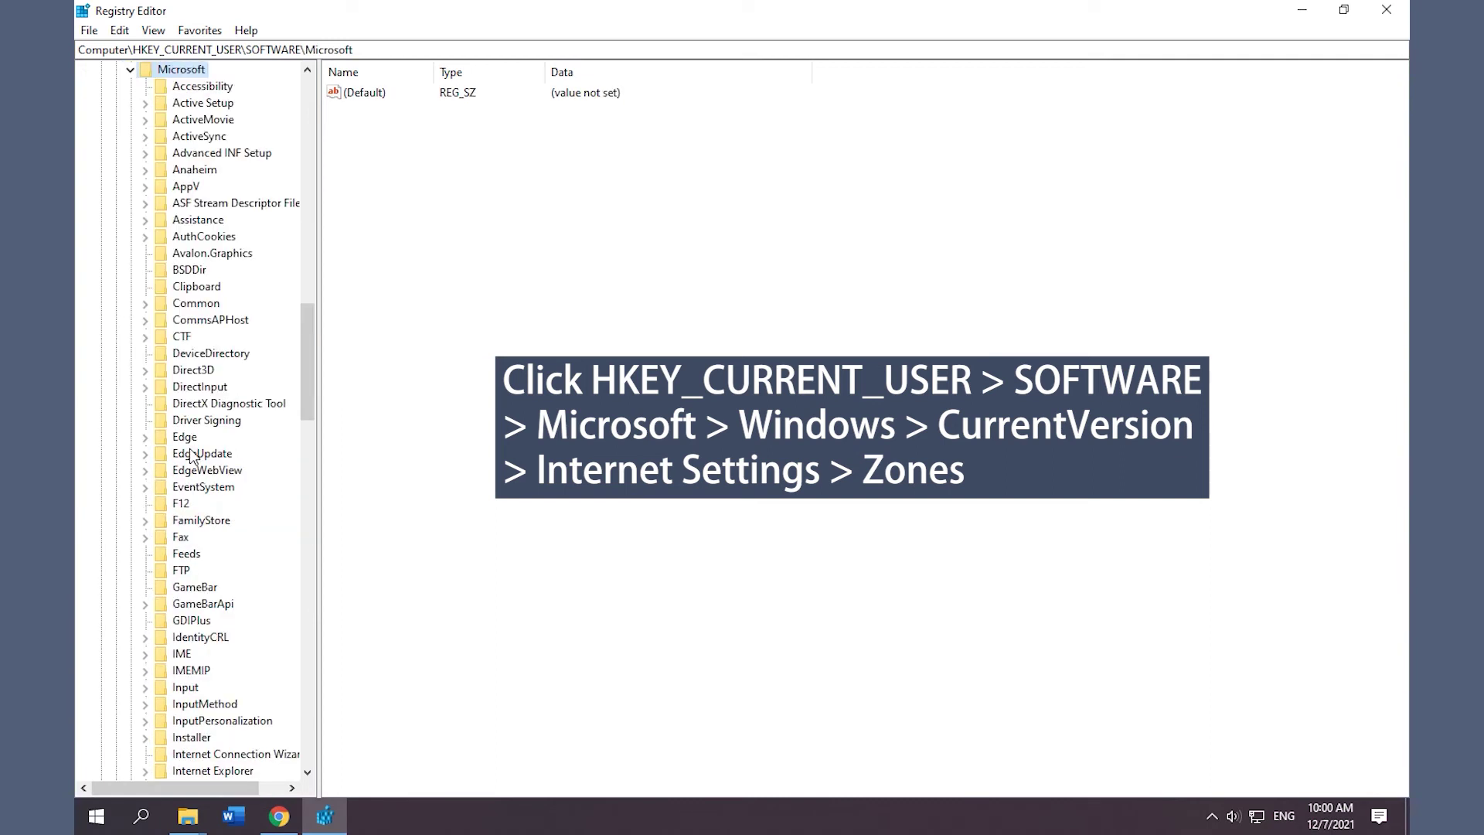
{"action": "scroll", "coordinate": [271, 640], "scroll_direction": "down", "scroll_amount": 16}
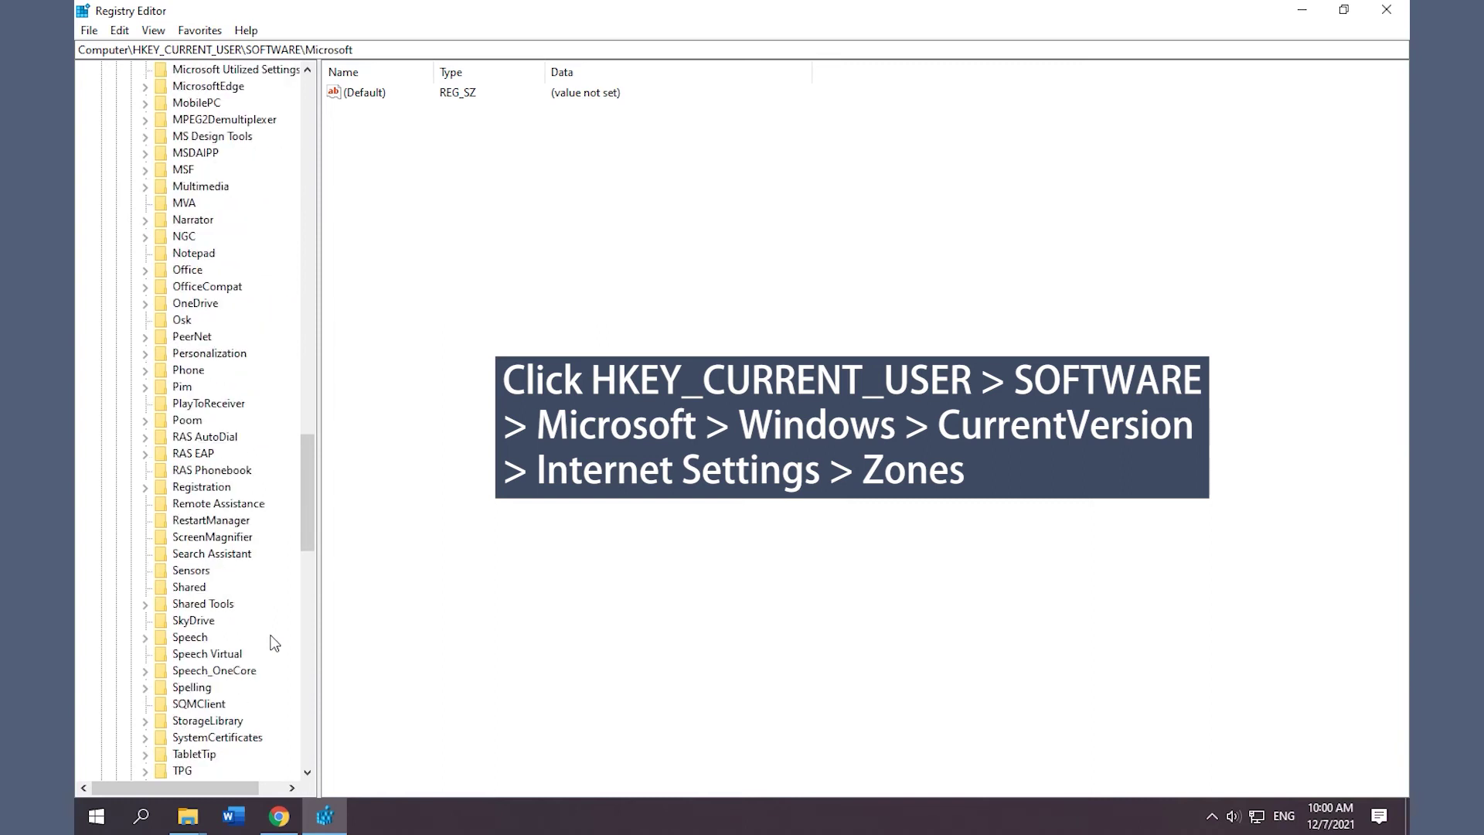
{"action": "scroll", "coordinate": [272, 643], "scroll_direction": "down", "scroll_amount": 10}
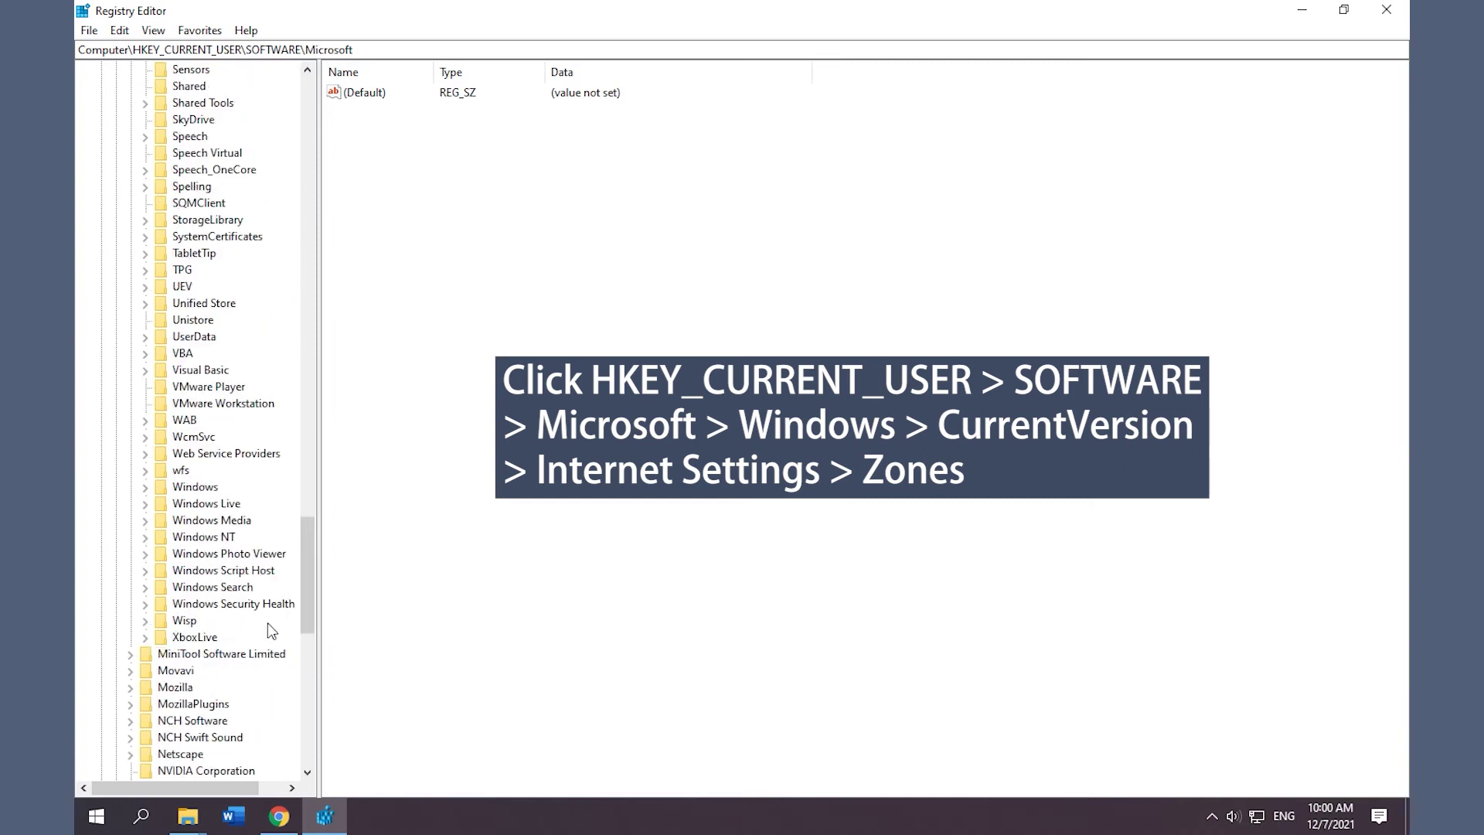
{"action": "double_click", "coordinate": [207, 489]}
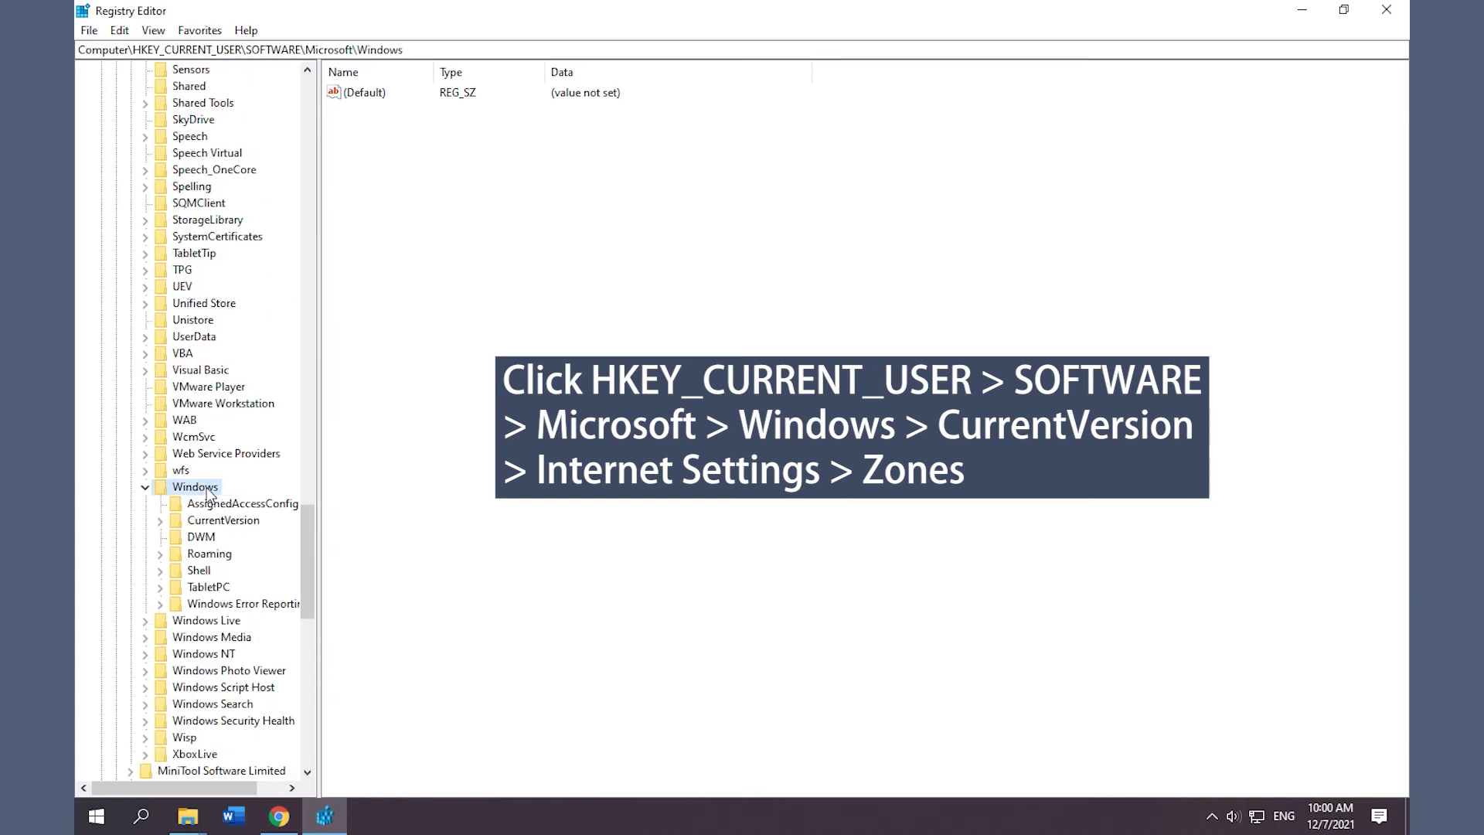
{"action": "double_click", "coordinate": [225, 521]}
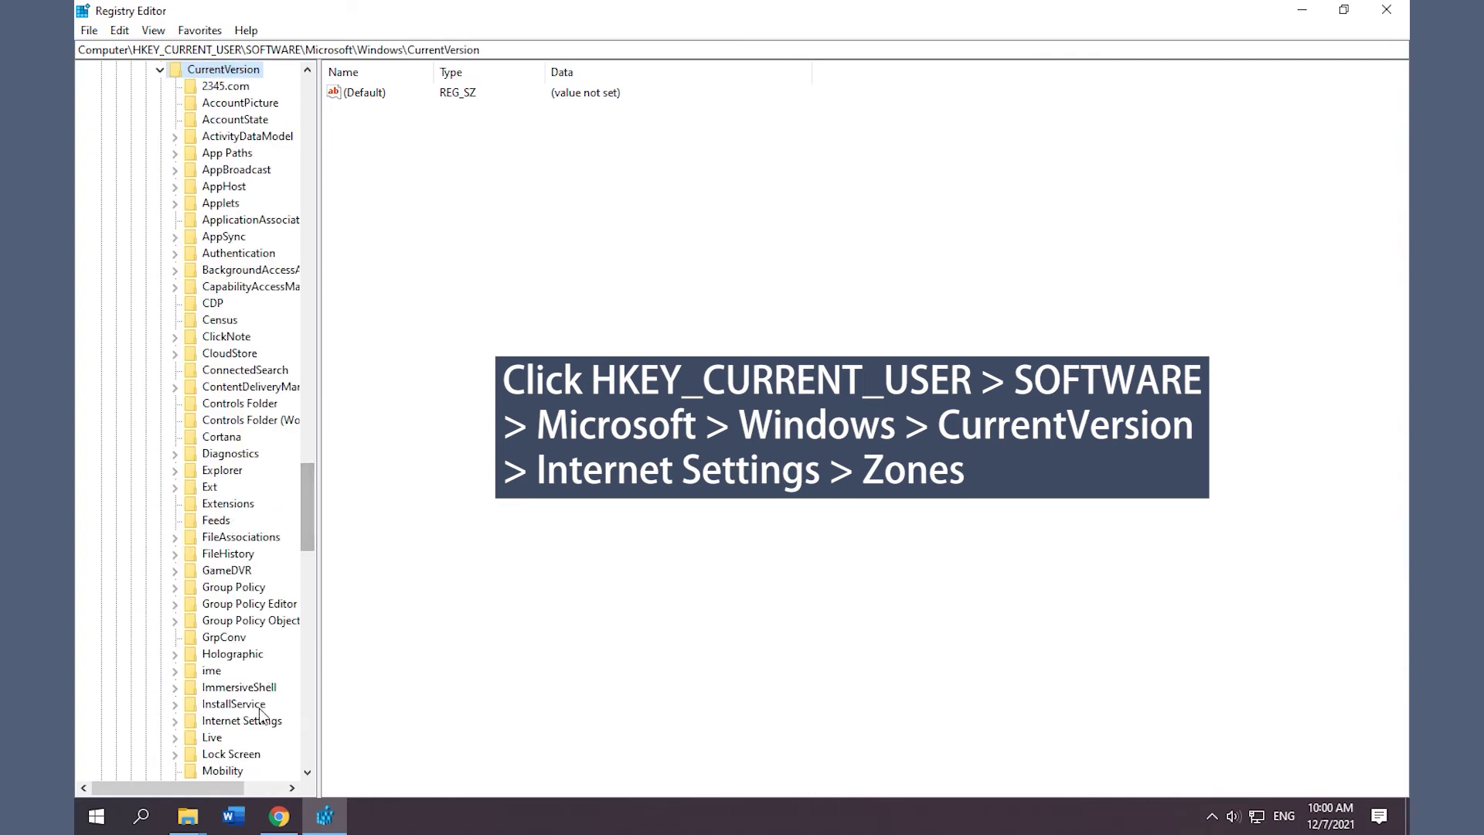
{"action": "double_click", "coordinate": [260, 721]}
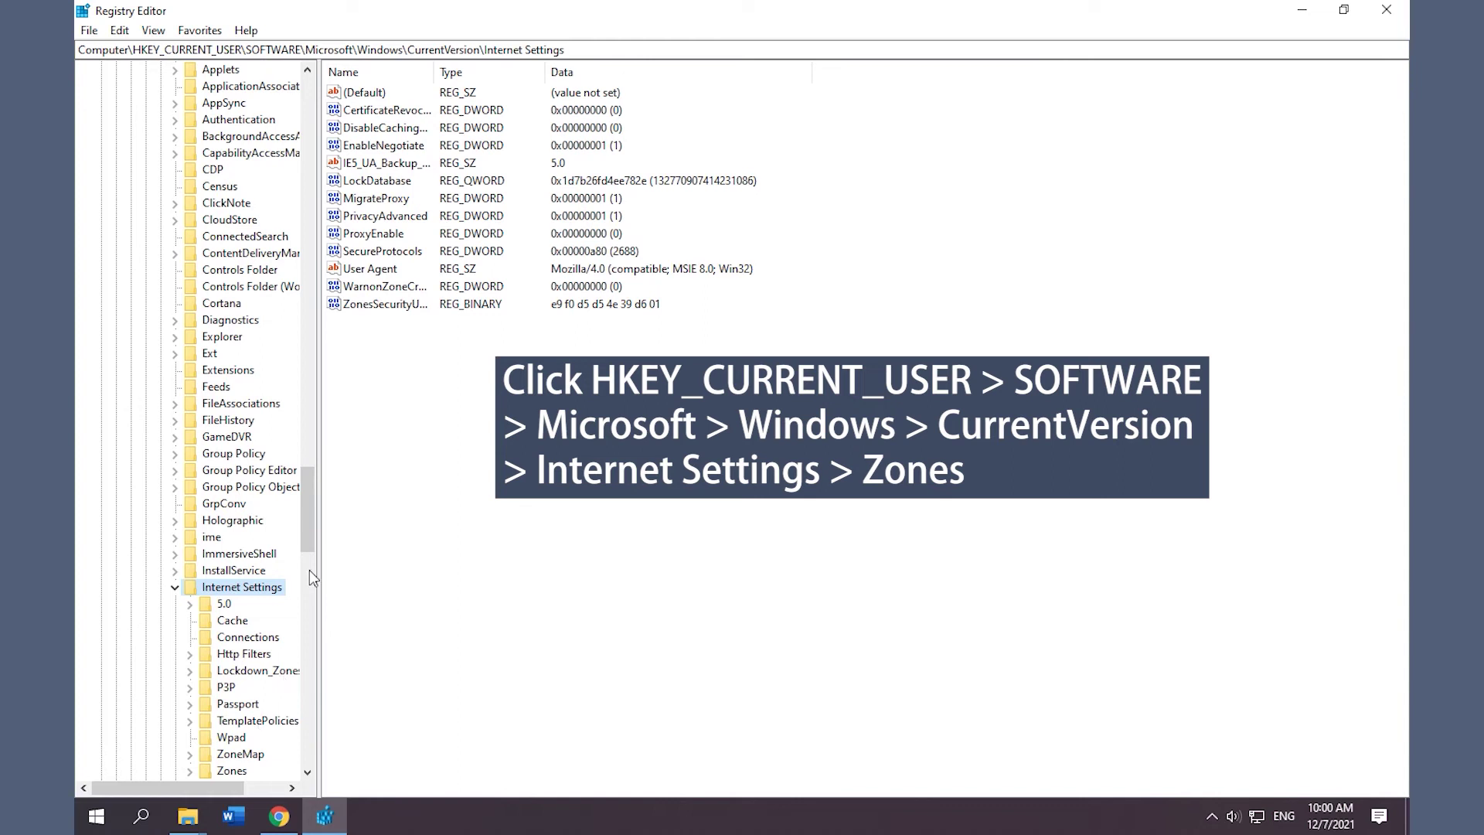
Open the Zones key, confirm it holds only subkeys 0–4, and close Registry Editor.
{"action": "left_click_drag", "start_coordinate": [308, 512], "coordinate": [305, 540]}
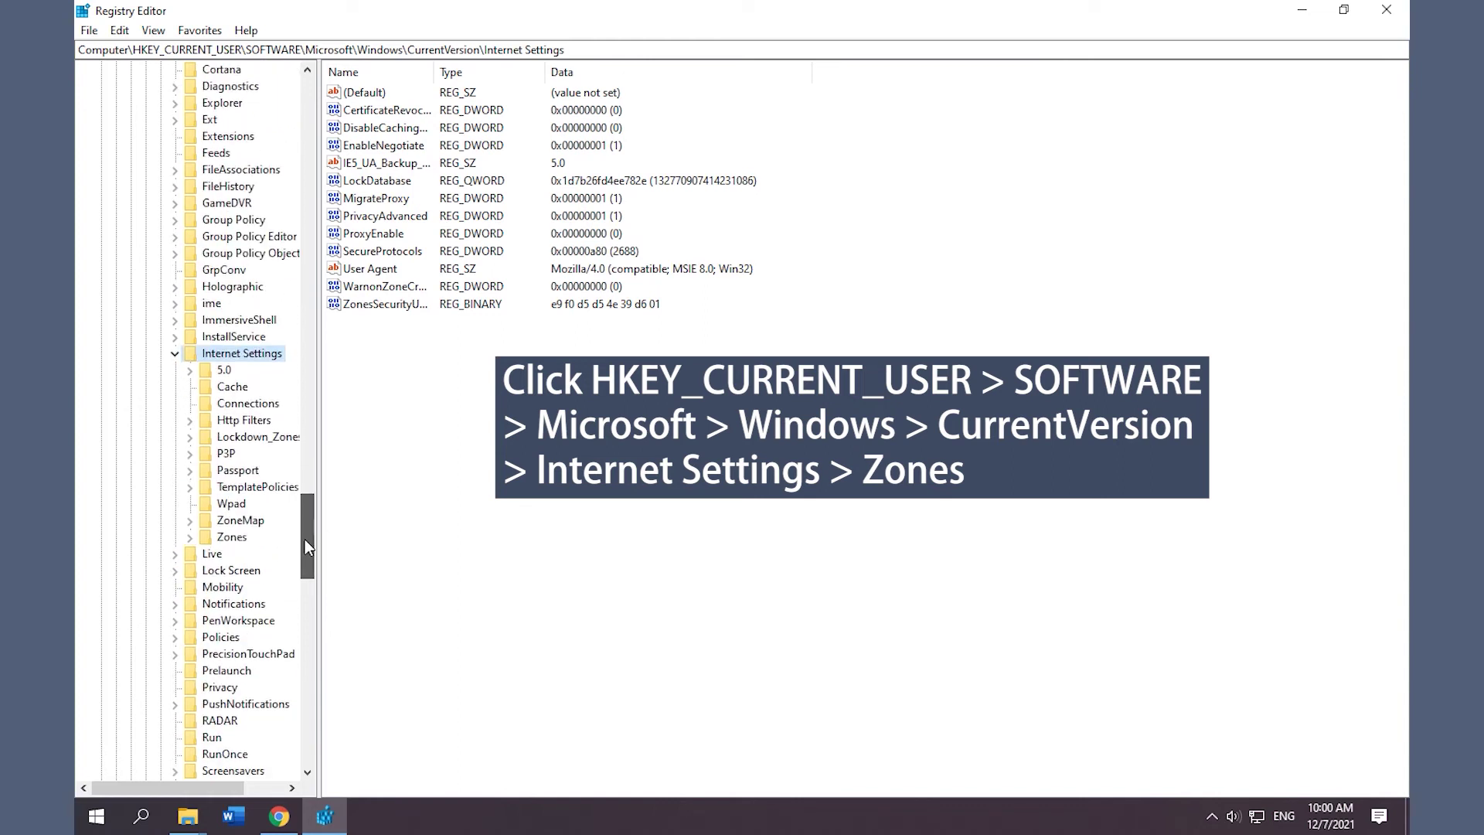
{"action": "double_click", "coordinate": [231, 538]}
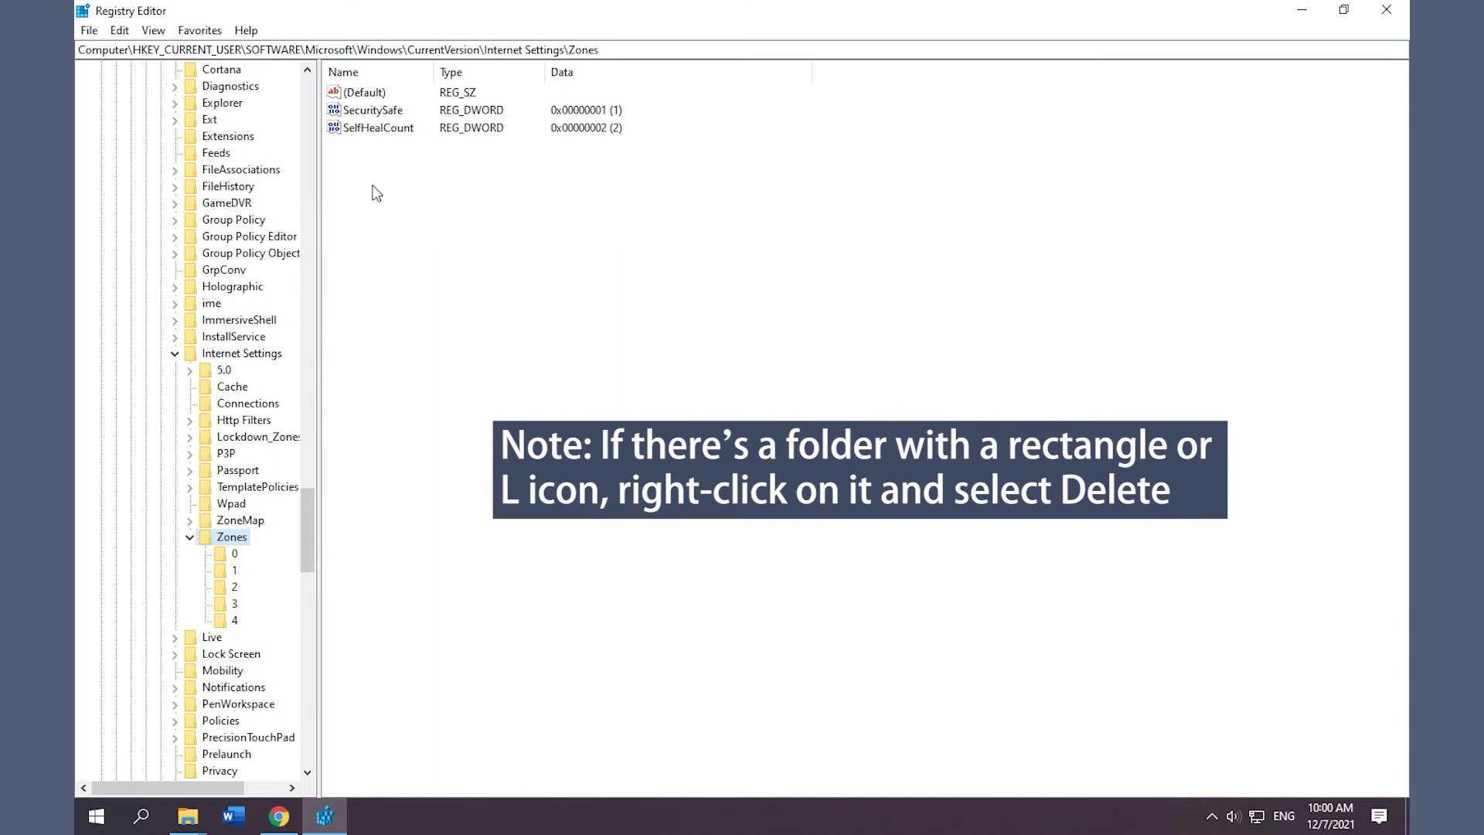
{"action": "left_click", "coordinate": [1389, 9]}
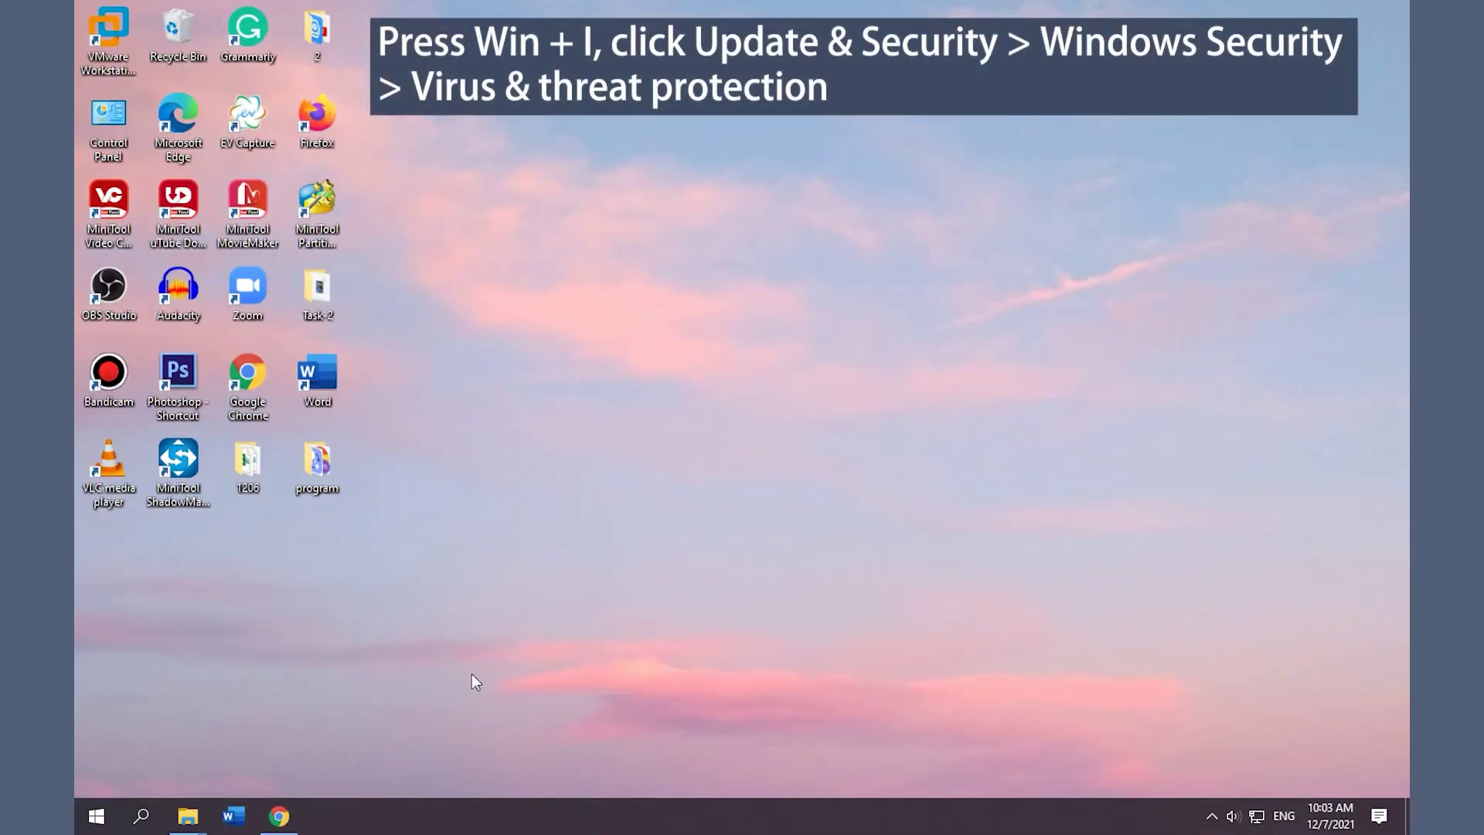
Go to Settings > Update & Security > Windows Security > Virus & threat protection.
{"action": "key", "text": "super+i"}
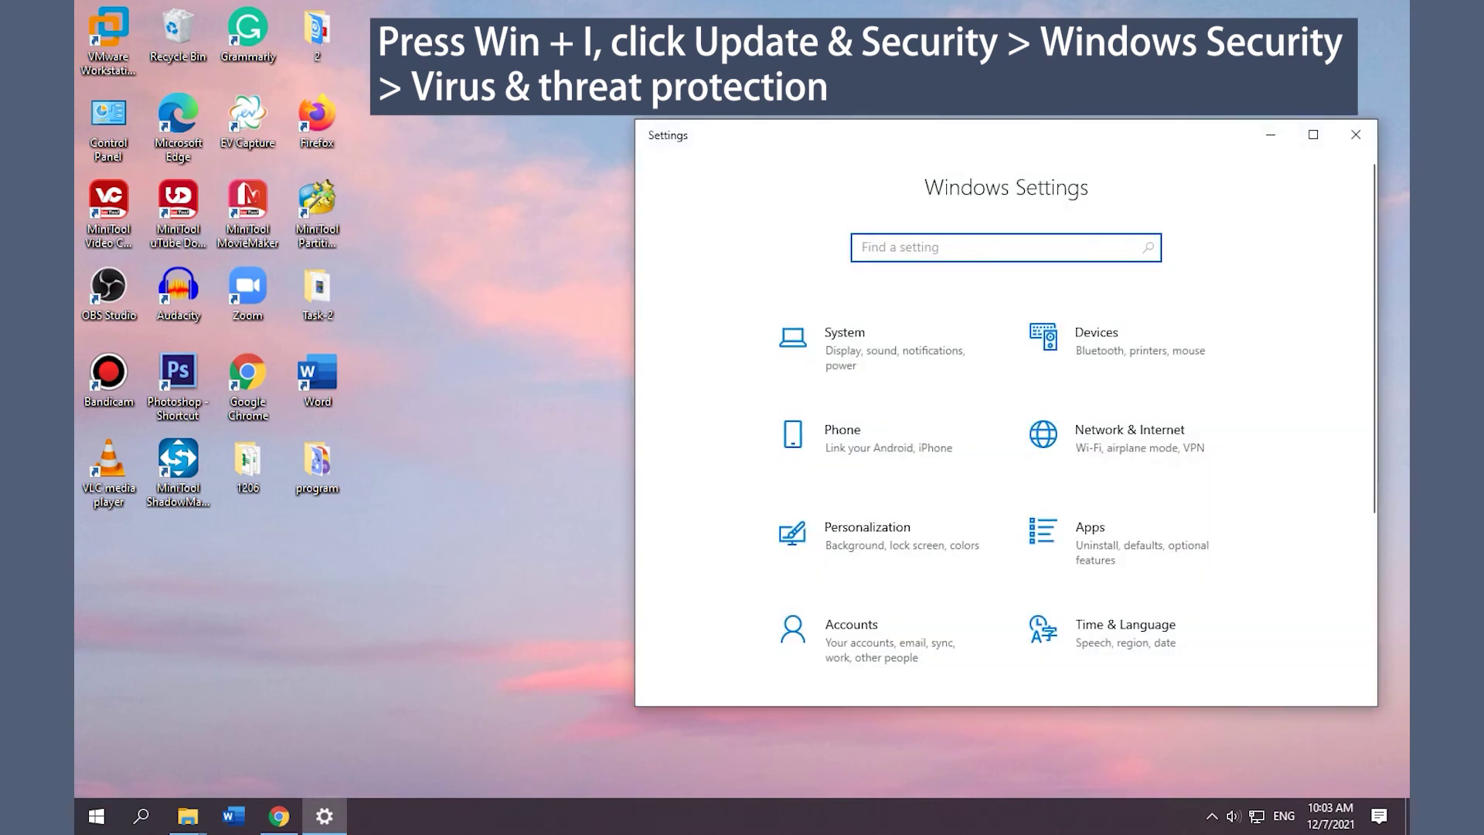
{"action": "scroll", "coordinate": [1086, 629], "scroll_direction": "down", "scroll_amount": 4}
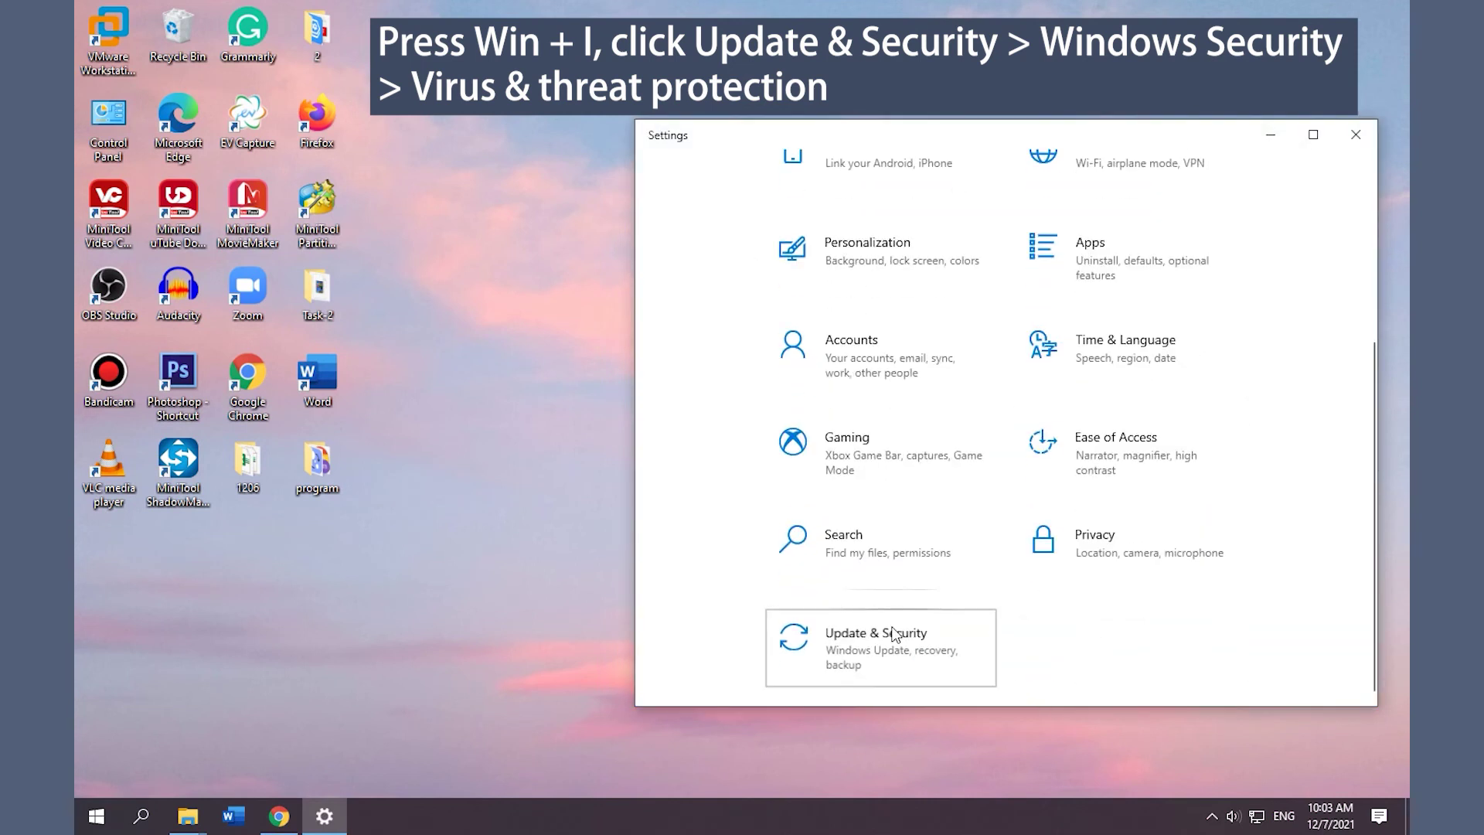
{"action": "left_click", "coordinate": [892, 634]}
{"action": "left_click", "coordinate": [893, 633]}
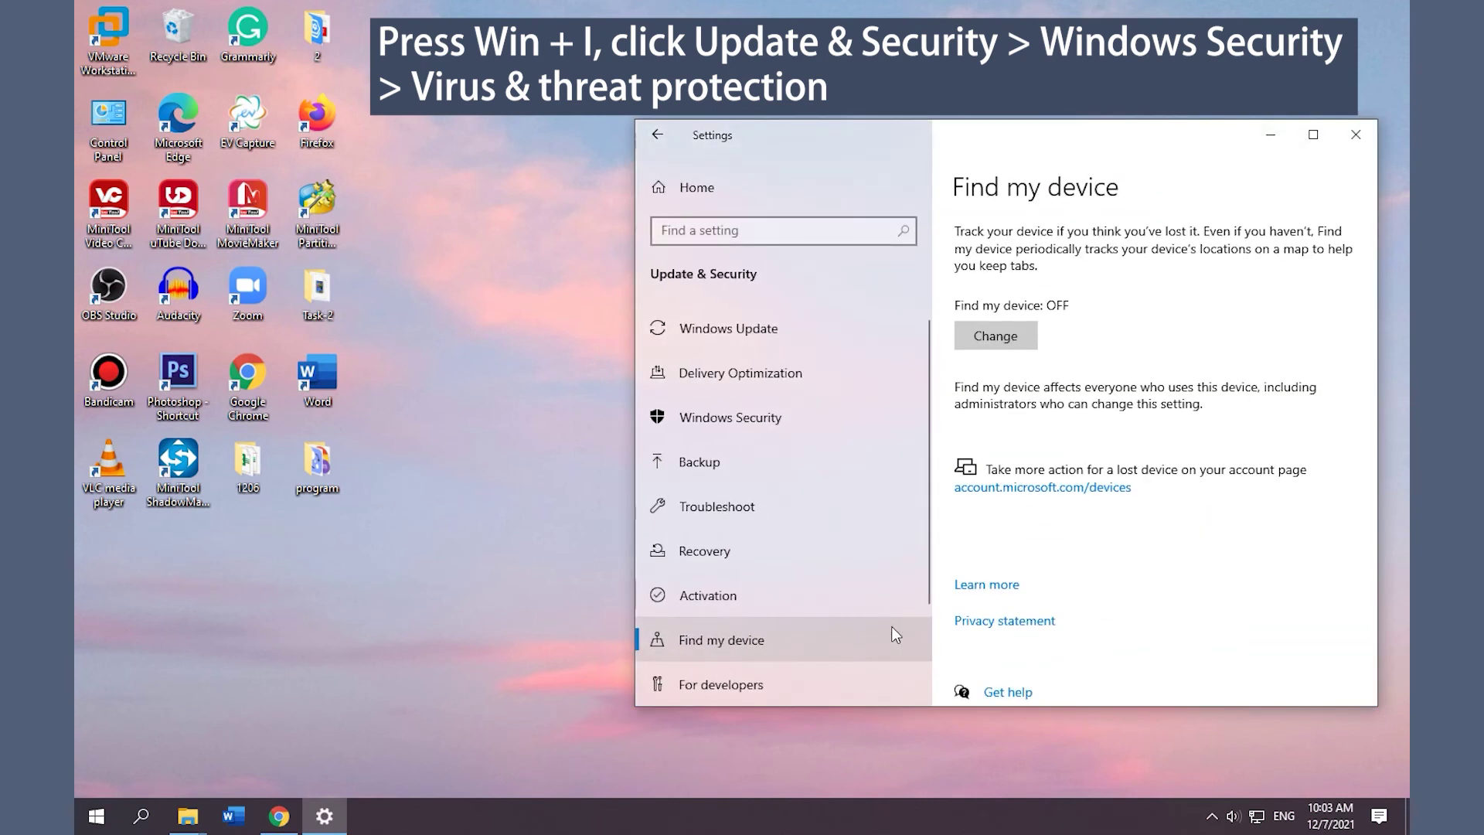
{"action": "left_click", "coordinate": [778, 424]}
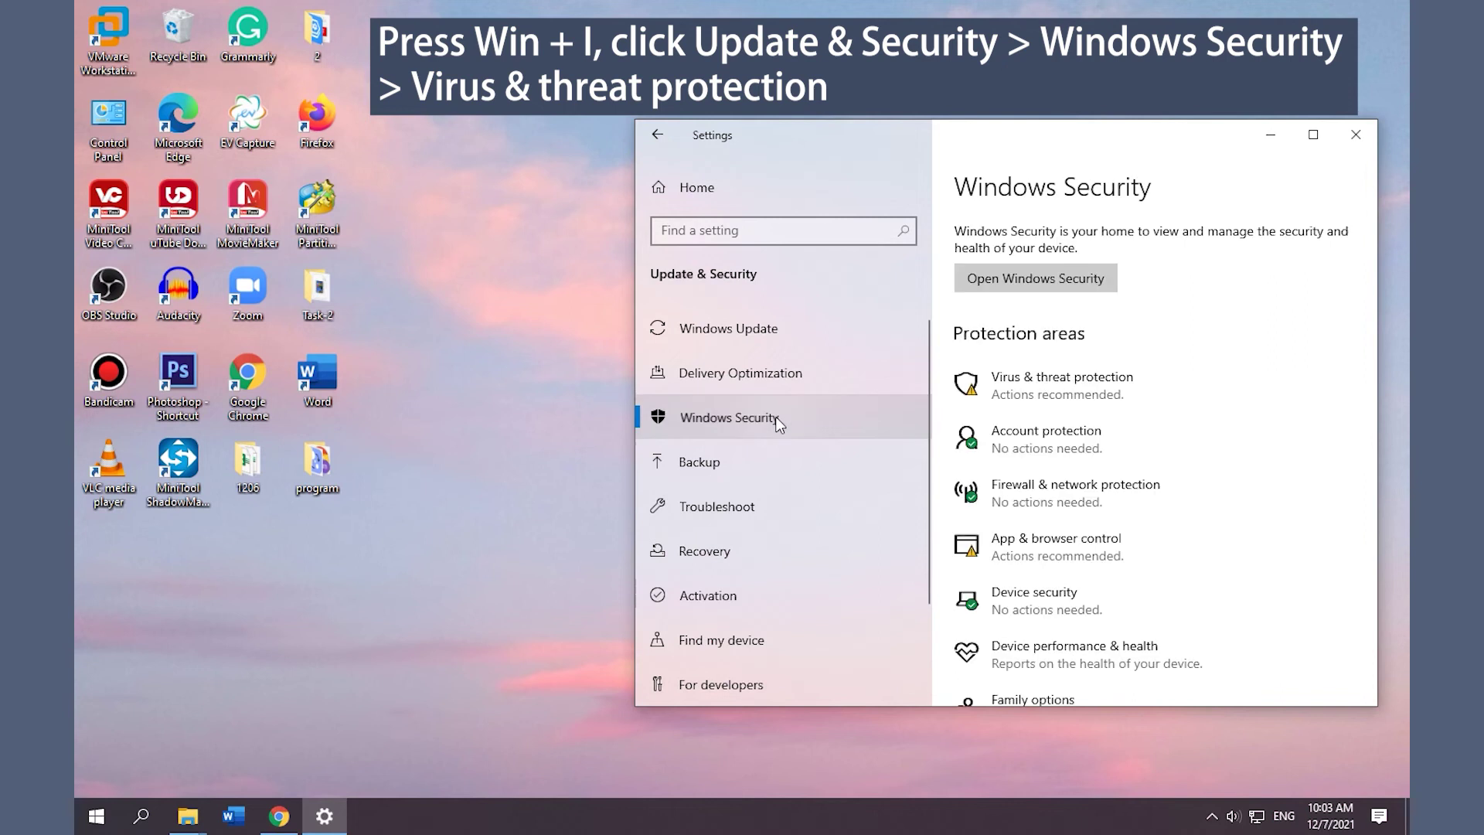
{"action": "left_click", "coordinate": [1055, 382]}
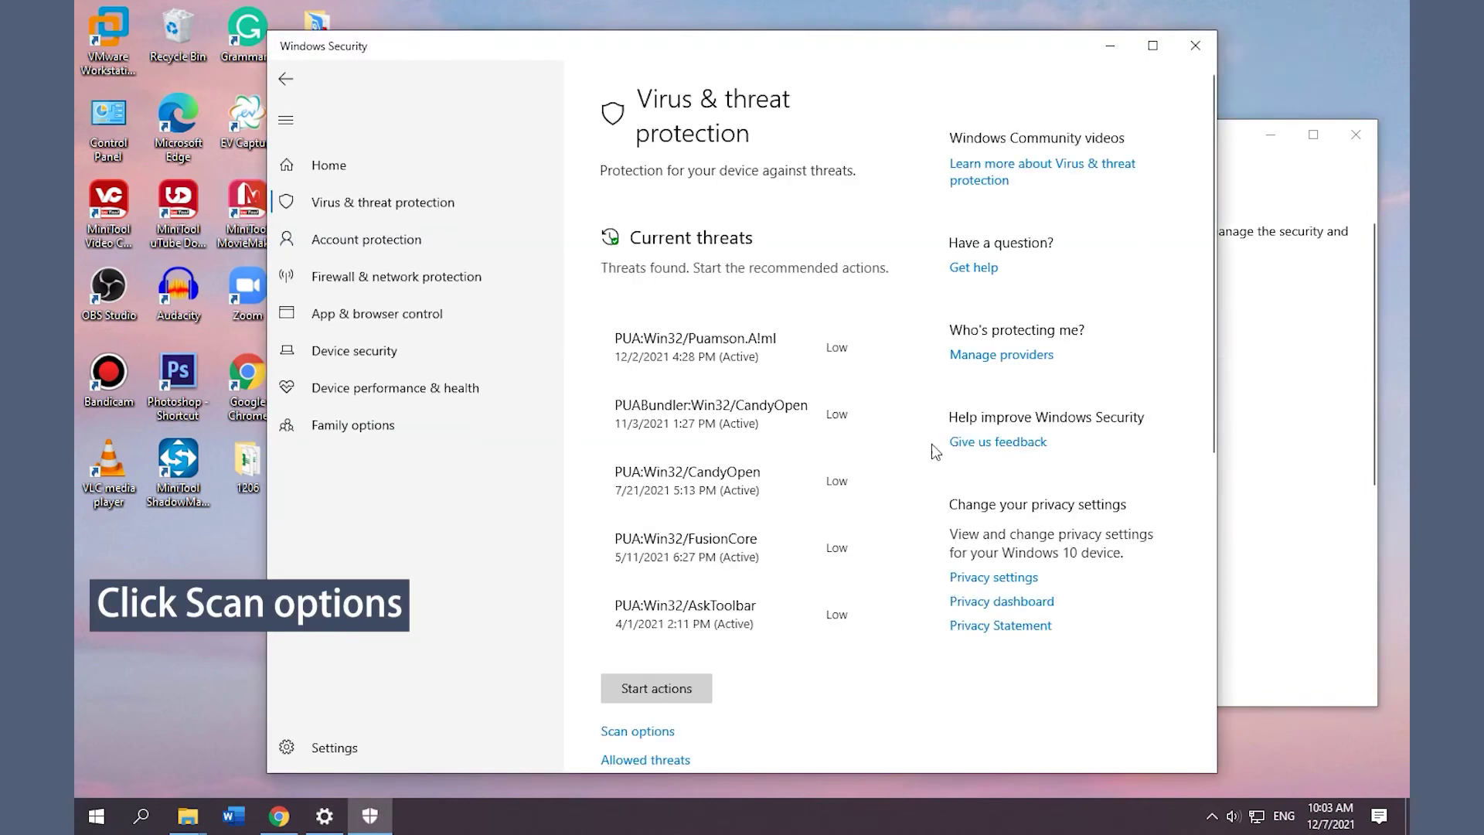
Choose Full scan under Scan options and start it with Scan now.
{"action": "scroll", "coordinate": [889, 502], "scroll_direction": "down", "scroll_amount": 3}
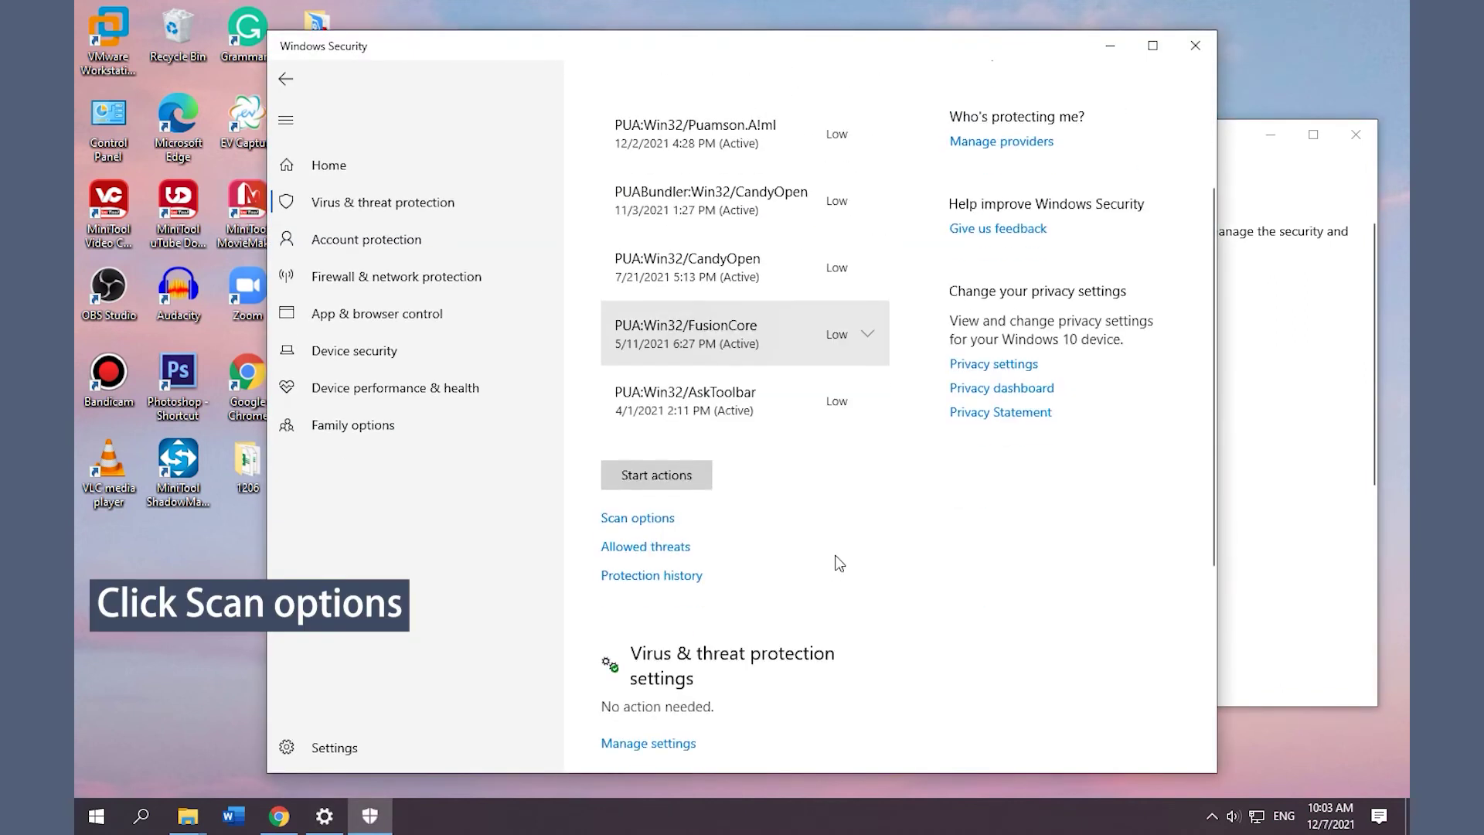
{"action": "left_click", "coordinate": [655, 519]}
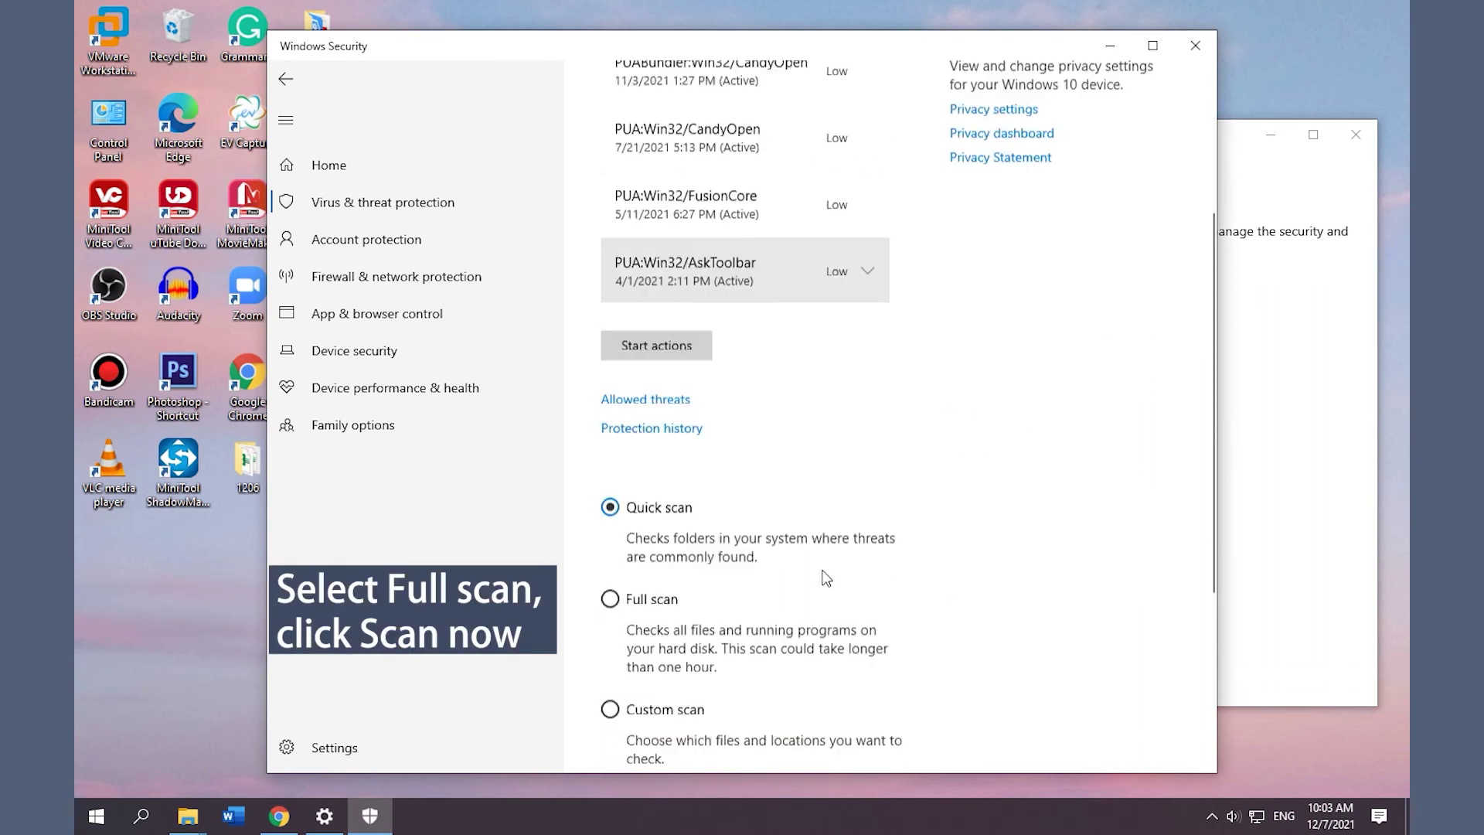
{"action": "scroll", "coordinate": [826, 578], "scroll_direction": "down", "scroll_amount": 3}
{"action": "left_click", "coordinate": [610, 341]}
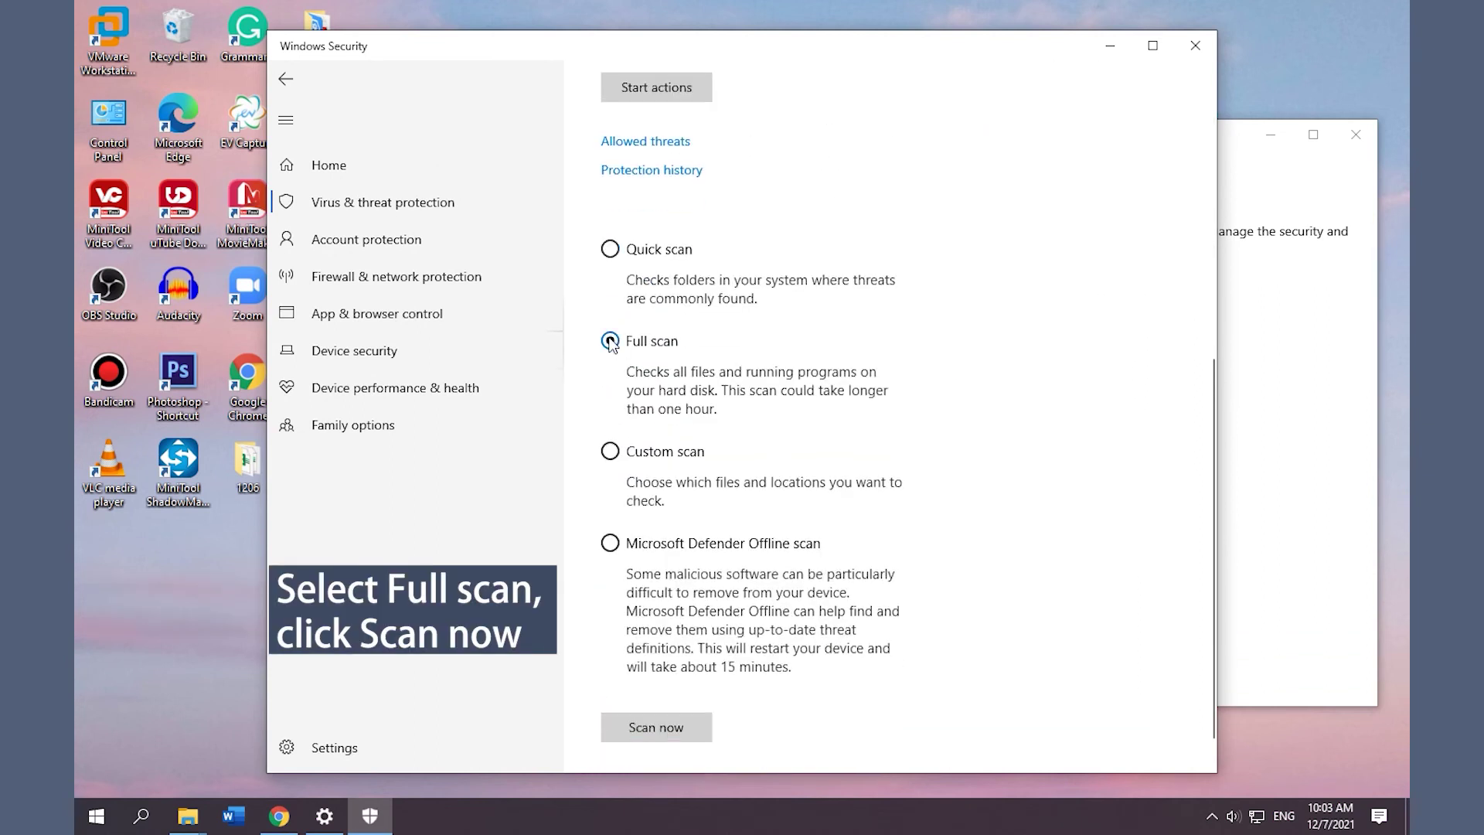
{"action": "left_click", "coordinate": [670, 727]}
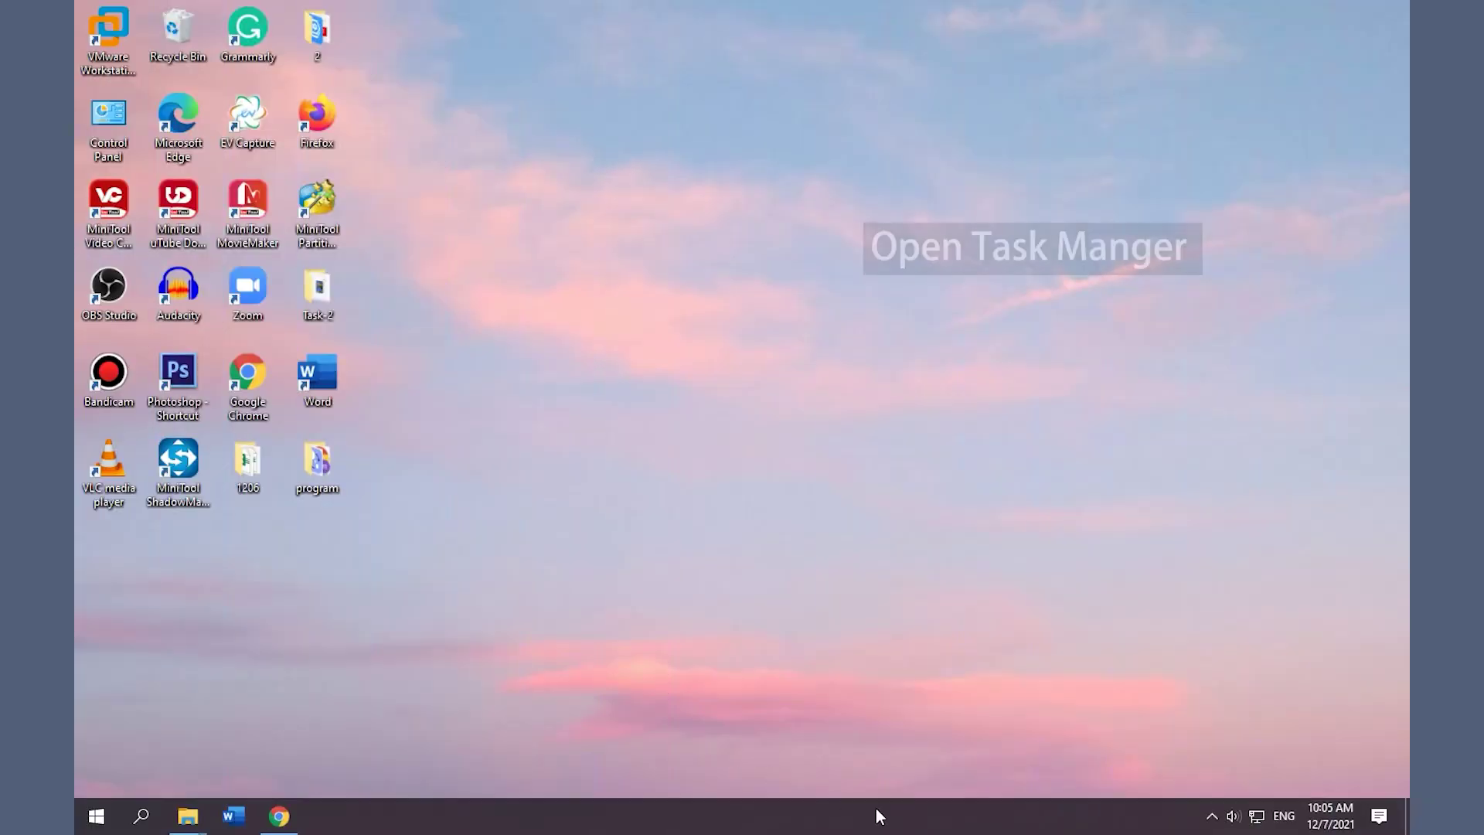
{"action": "right_click", "coordinate": [881, 815]}
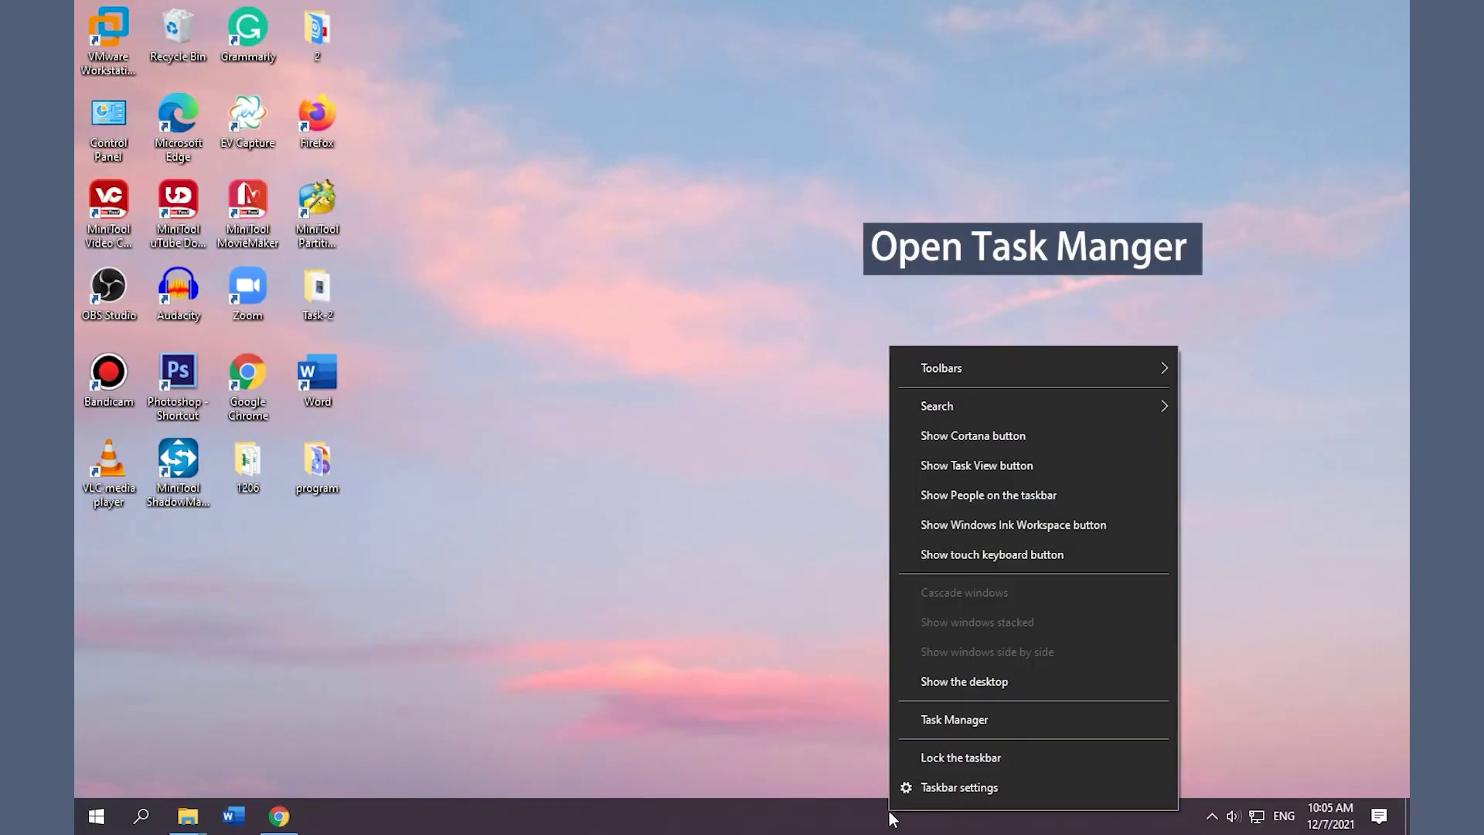
Restart Windows Explorer from Task Manager, then close Task Manager.
{"action": "left_click", "coordinate": [961, 720]}
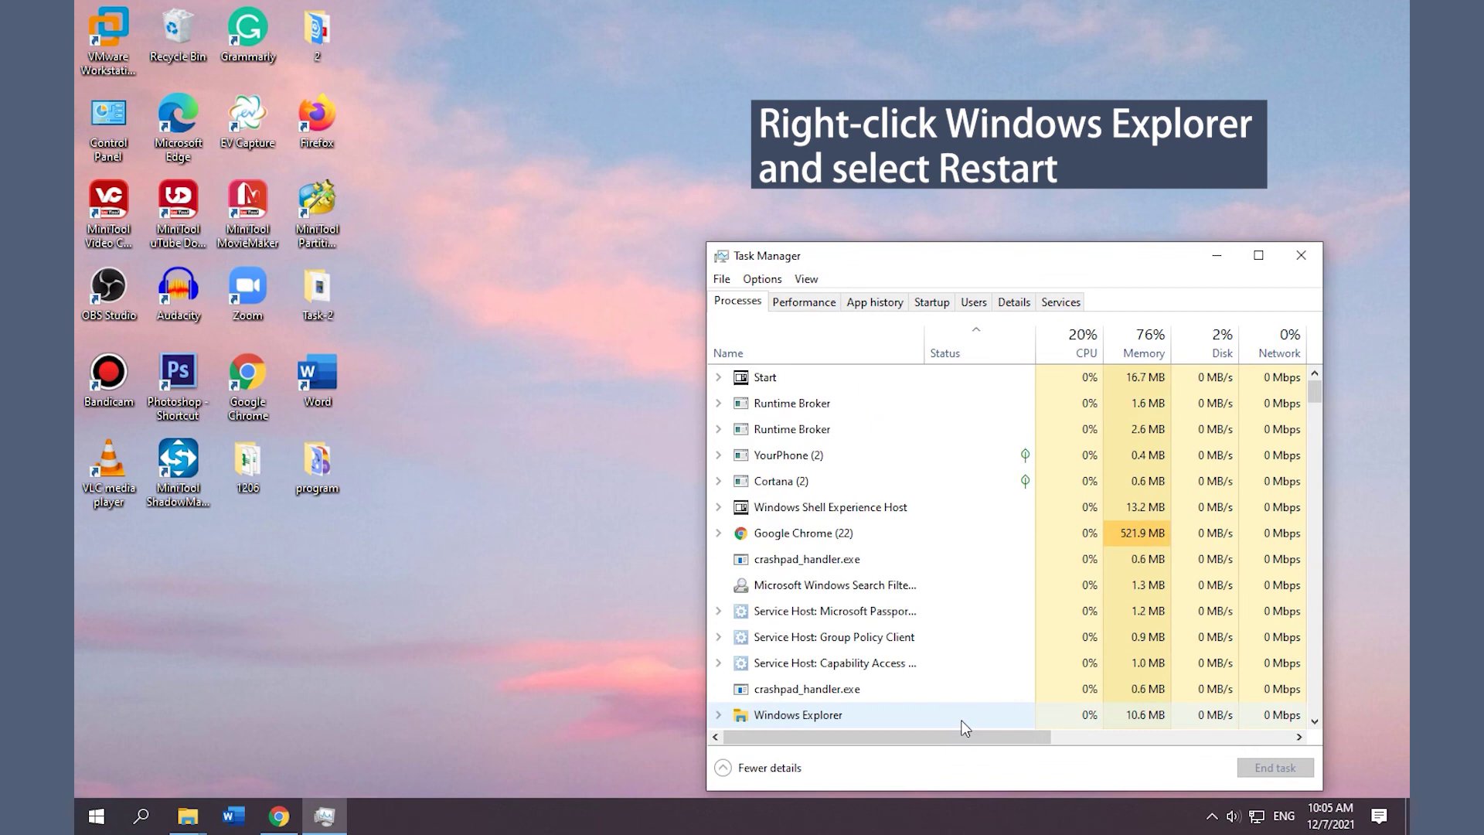
{"action": "scroll", "coordinate": [946, 675], "scroll_direction": "down", "scroll_amount": 1}
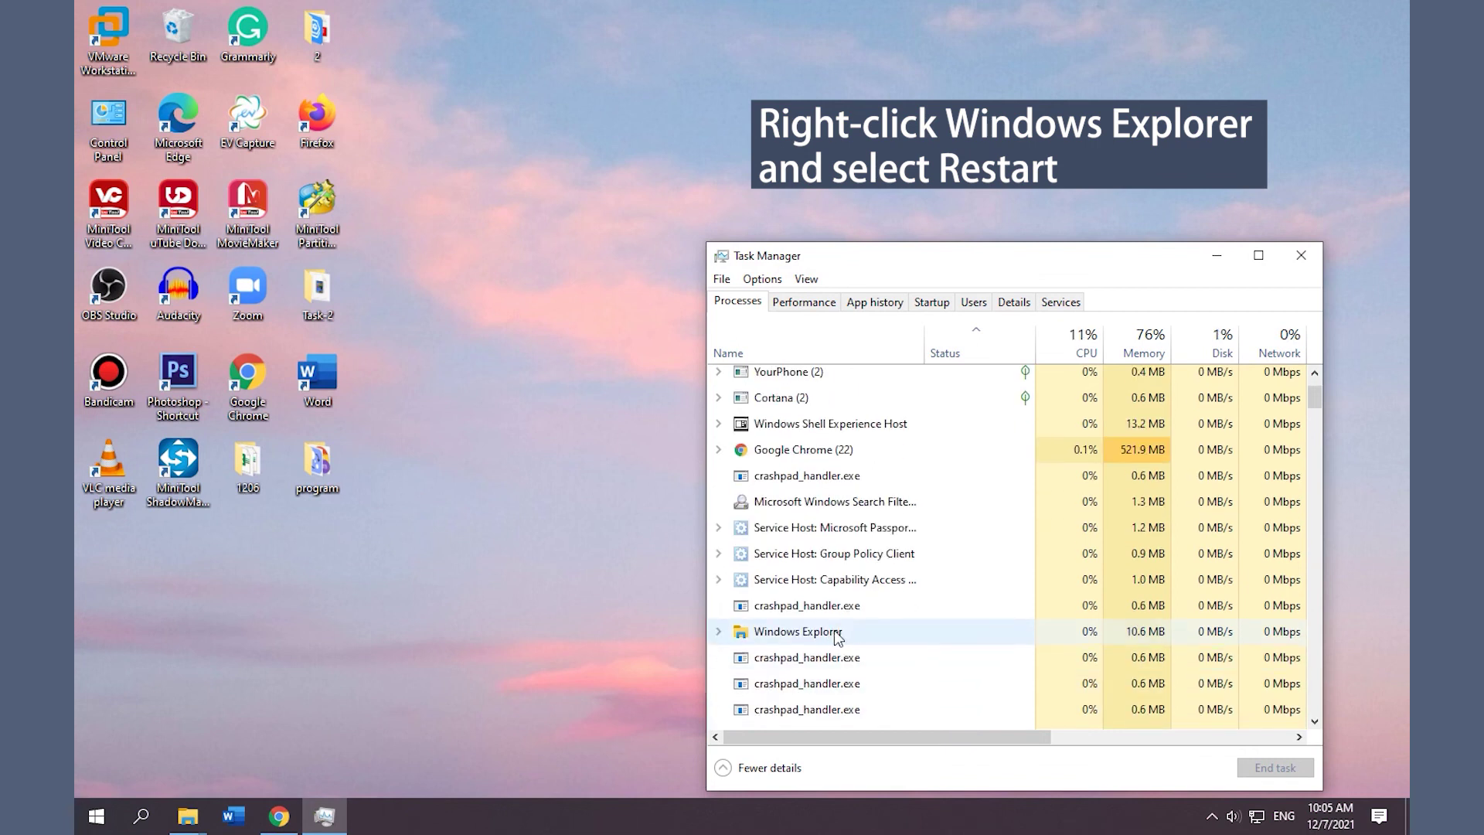
{"action": "right_click", "coordinate": [837, 637]}
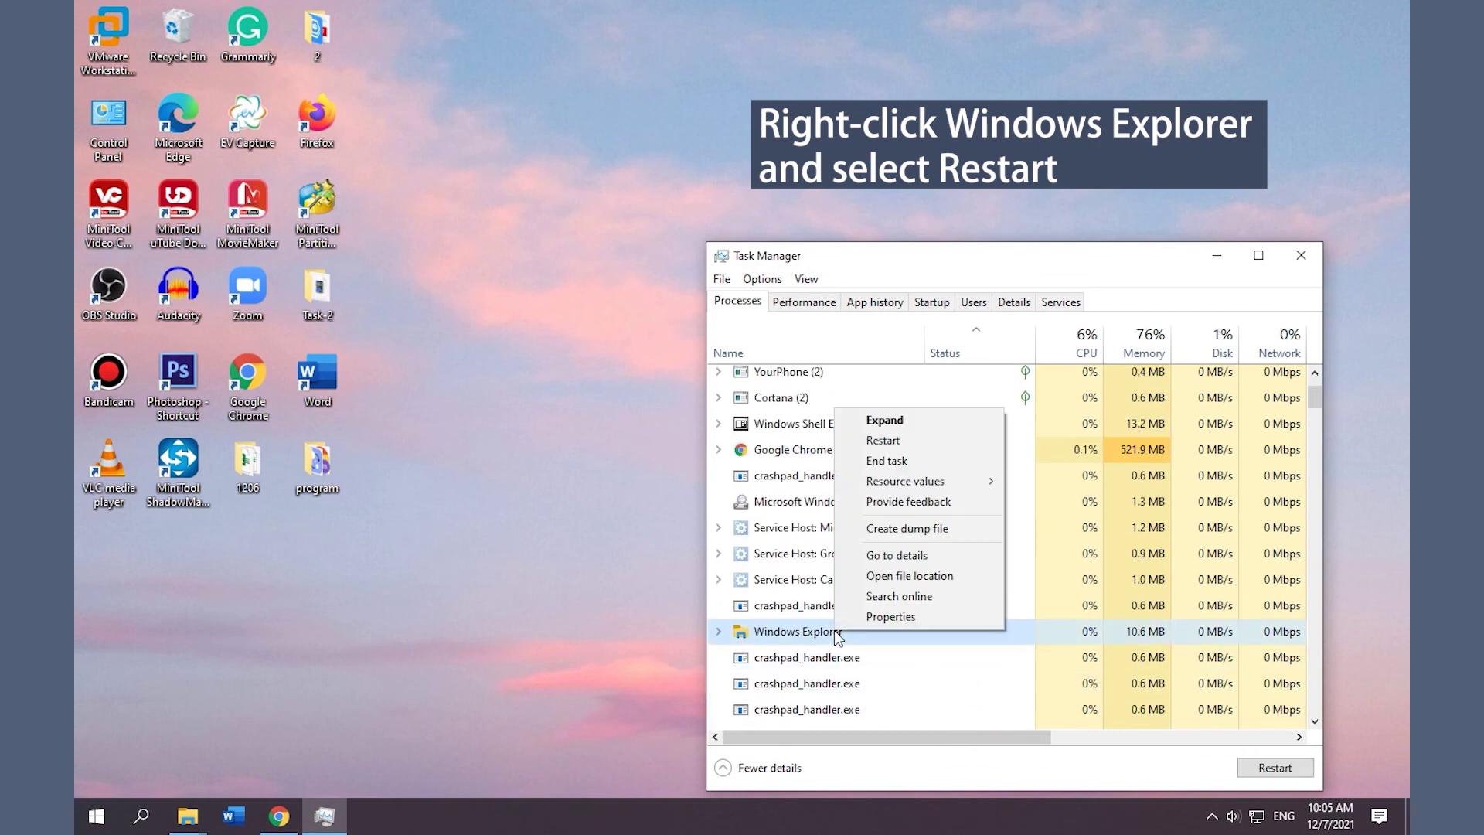
{"action": "left_click", "coordinate": [930, 442]}
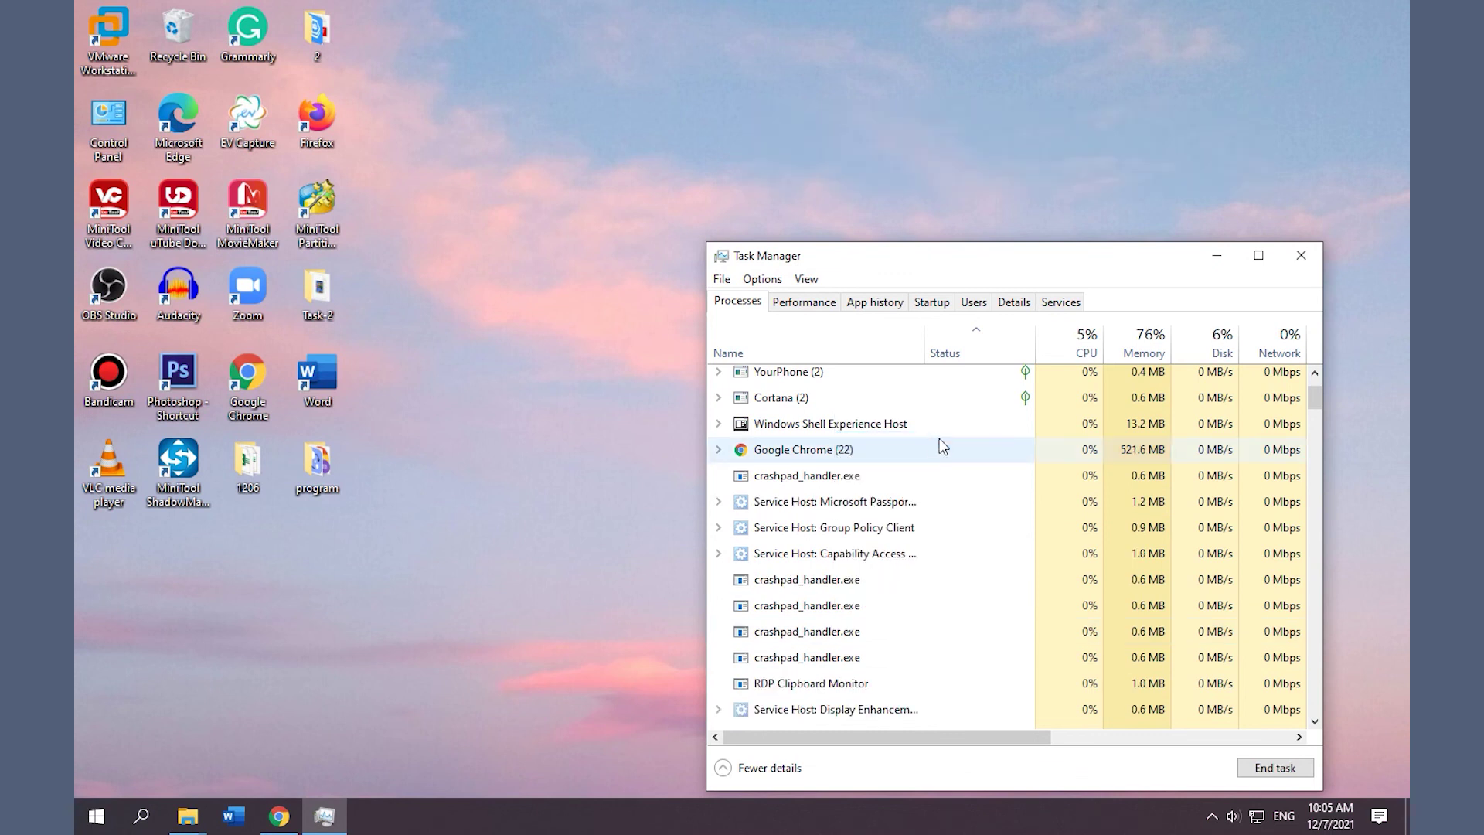
{"action": "left_click", "coordinate": [1299, 258]}
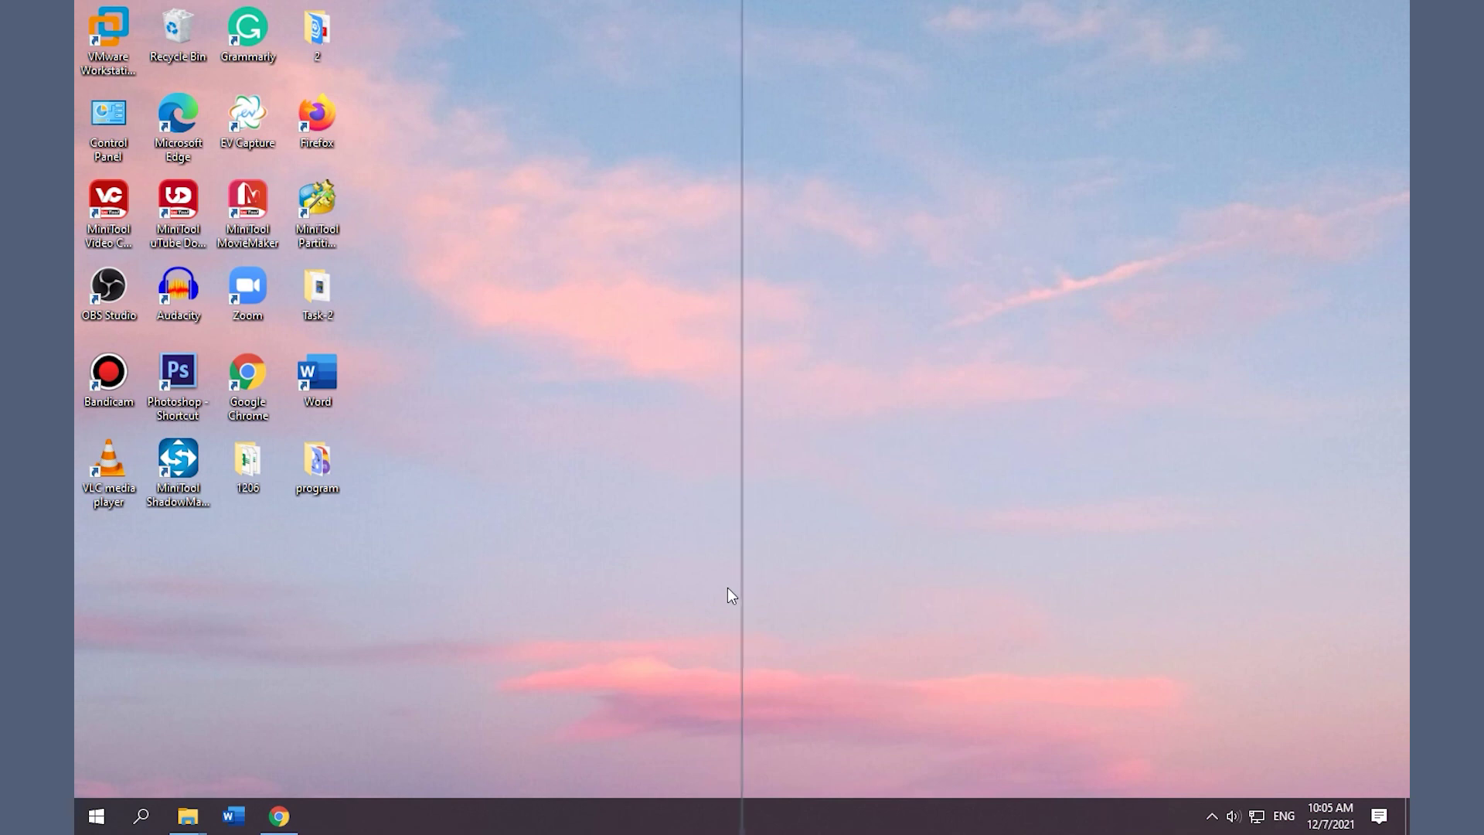